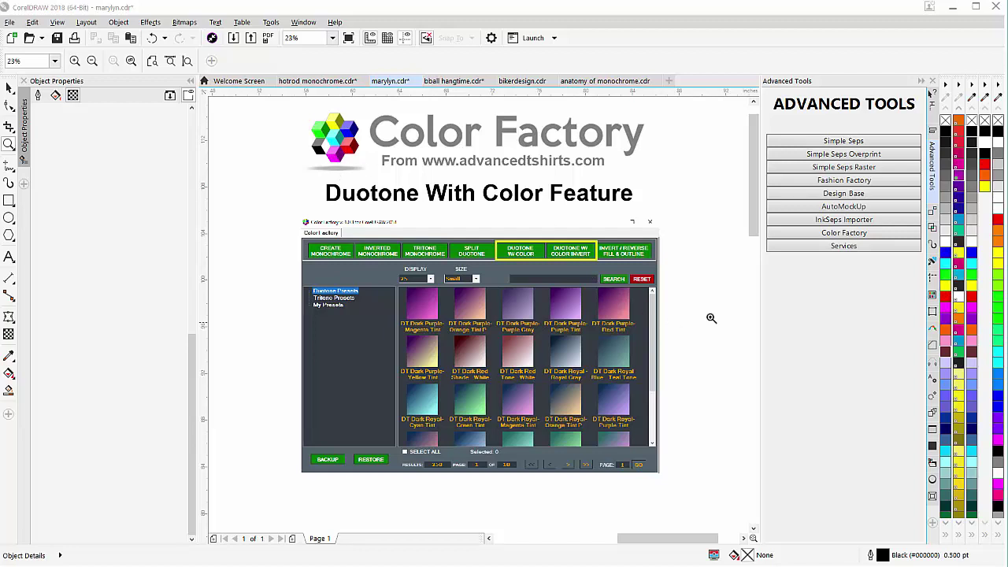
Clear the view of the shirt mockups by minimizing the Color Factory window and collapsing the Object Properties docker.
{"action": "left_click_drag", "start_coordinate": [753, 214], "coordinate": [752, 288]}
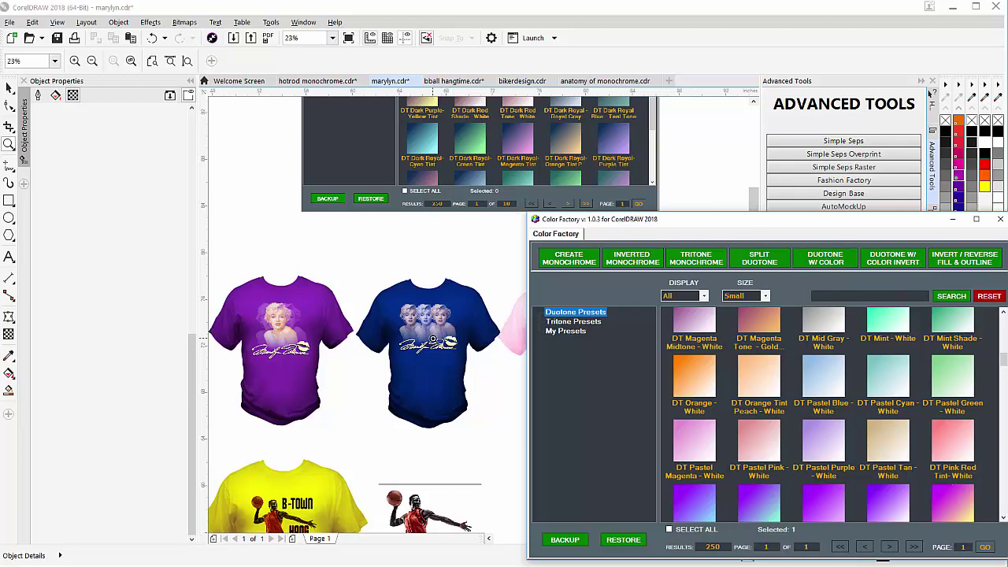
{"action": "left_click", "coordinate": [952, 221]}
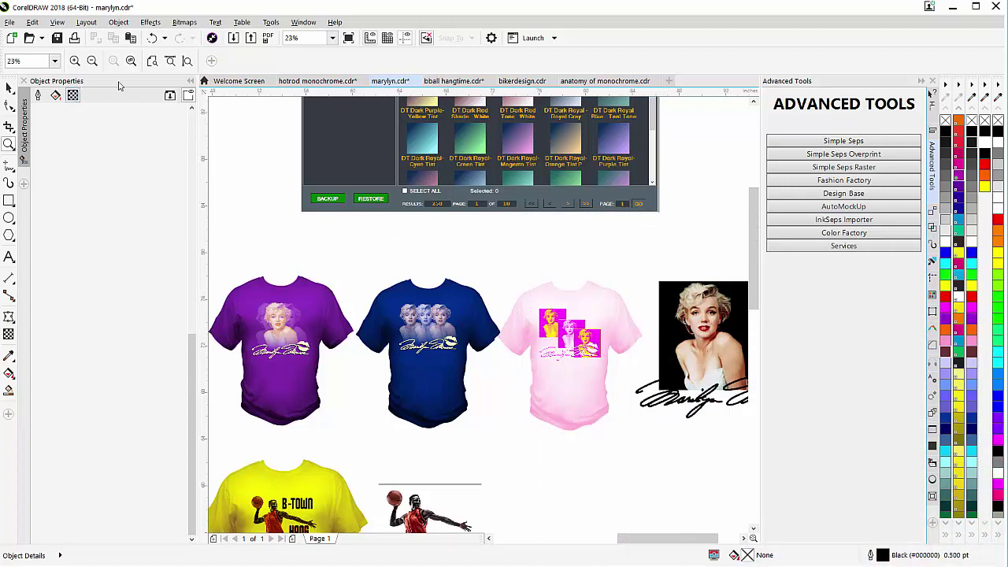
{"action": "left_click", "coordinate": [190, 81]}
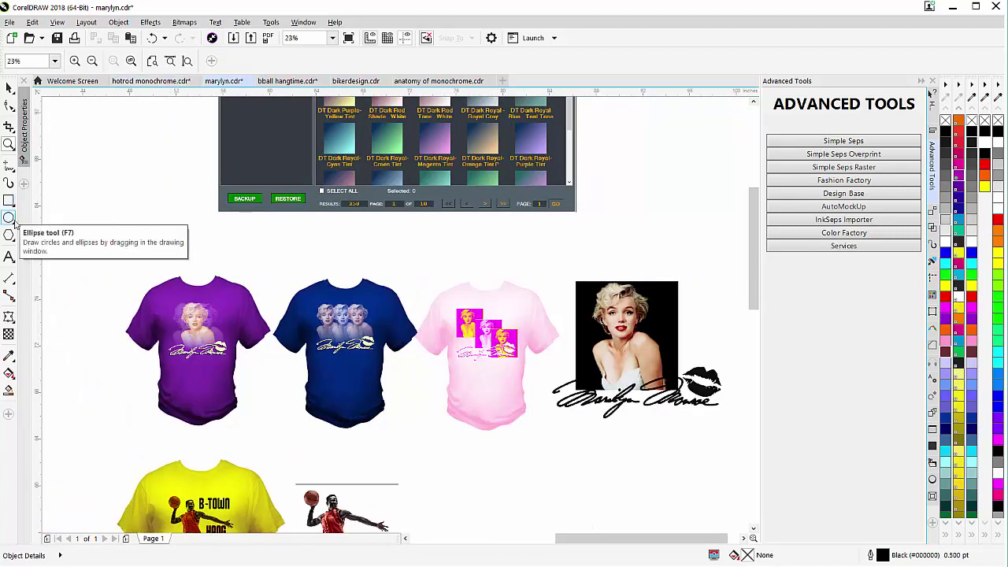
Examine the Marilyn Monroe artwork on the blue and purple shirts up close.
{"action": "left_click", "coordinate": [9, 356]}
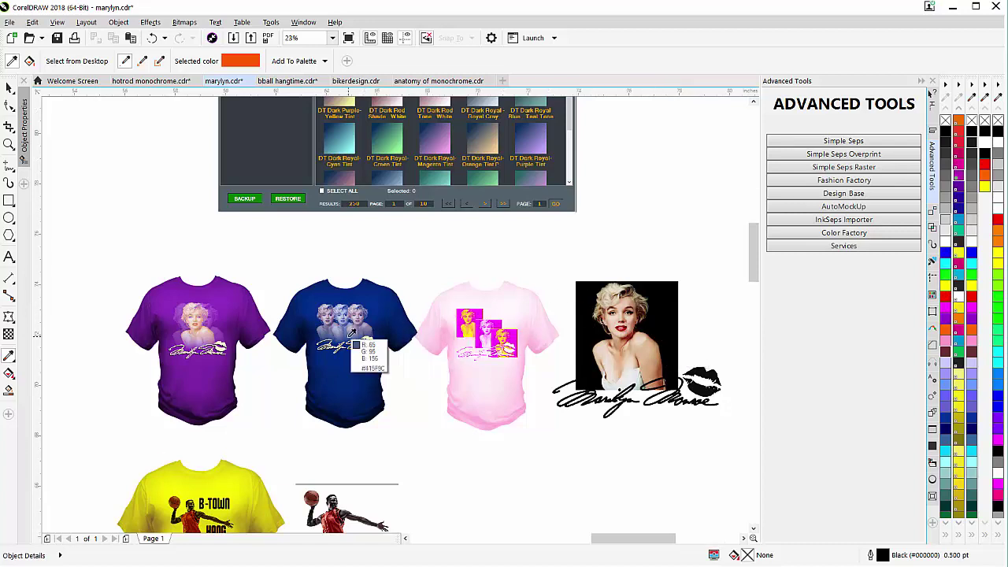
{"action": "scroll", "coordinate": [358, 329], "scroll_direction": "up", "scroll_amount": 2}
{"action": "scroll", "coordinate": [401, 321], "scroll_direction": "up", "scroll_amount": 2}
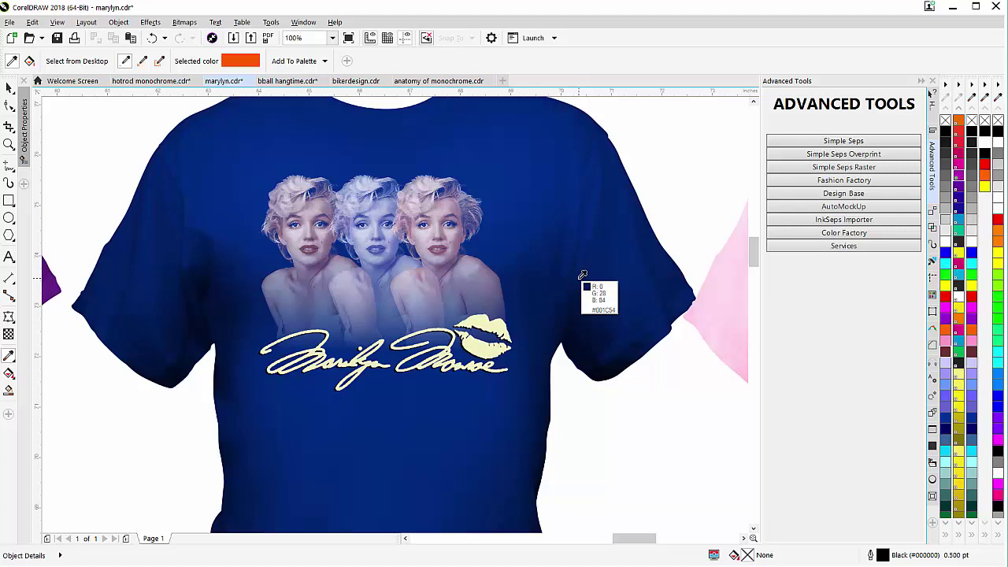
{"action": "scroll", "coordinate": [583, 275], "scroll_direction": "down", "scroll_amount": 2}
{"action": "scroll", "coordinate": [402, 313], "scroll_direction": "down", "scroll_amount": 2}
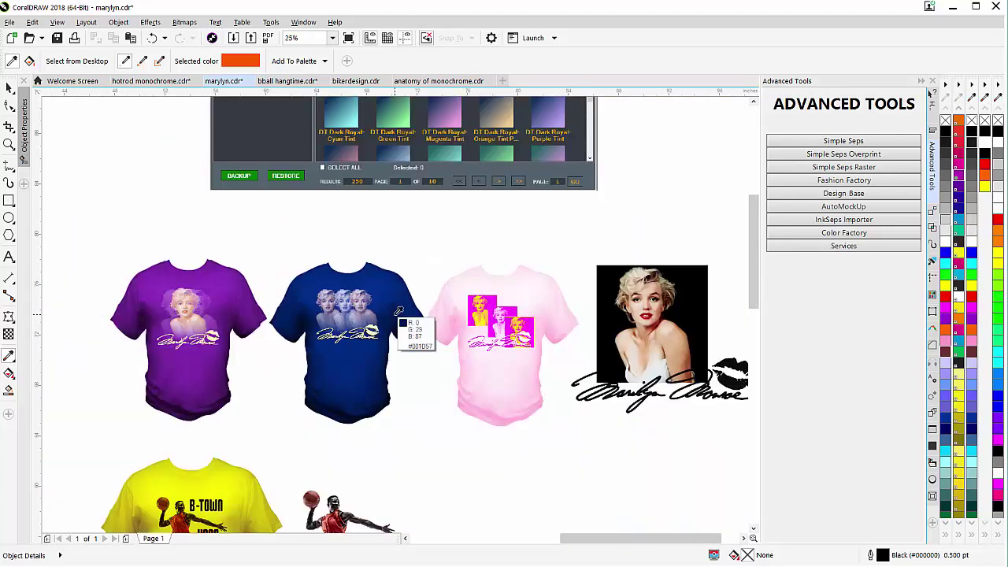
{"action": "scroll", "coordinate": [182, 317], "scroll_direction": "up", "scroll_amount": 2}
{"action": "scroll", "coordinate": [450, 332], "scroll_direction": "up", "scroll_amount": 1}
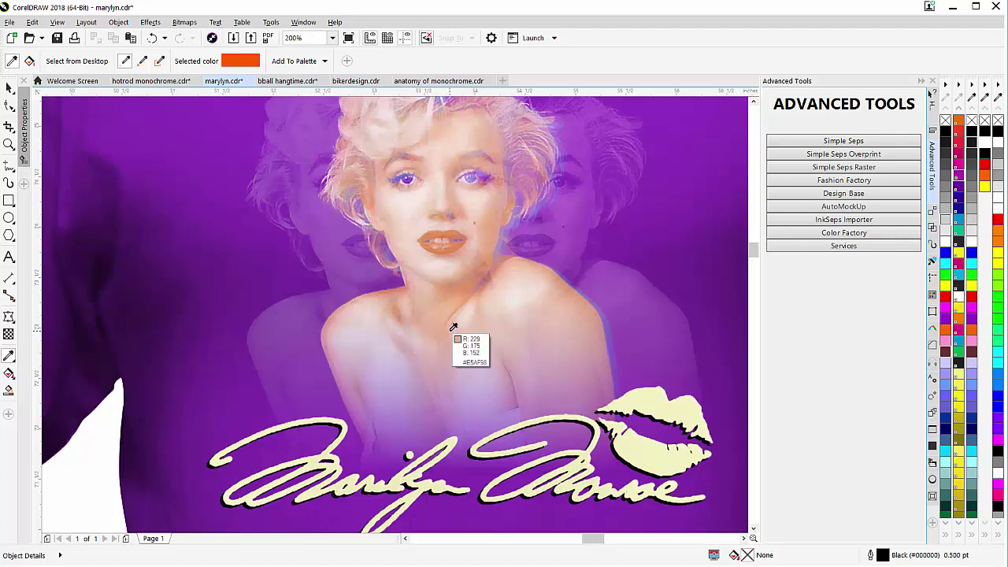
{"action": "scroll", "coordinate": [451, 331], "scroll_direction": "down", "scroll_amount": 2}
{"action": "scroll", "coordinate": [399, 311], "scroll_direction": "down", "scroll_amount": 2}
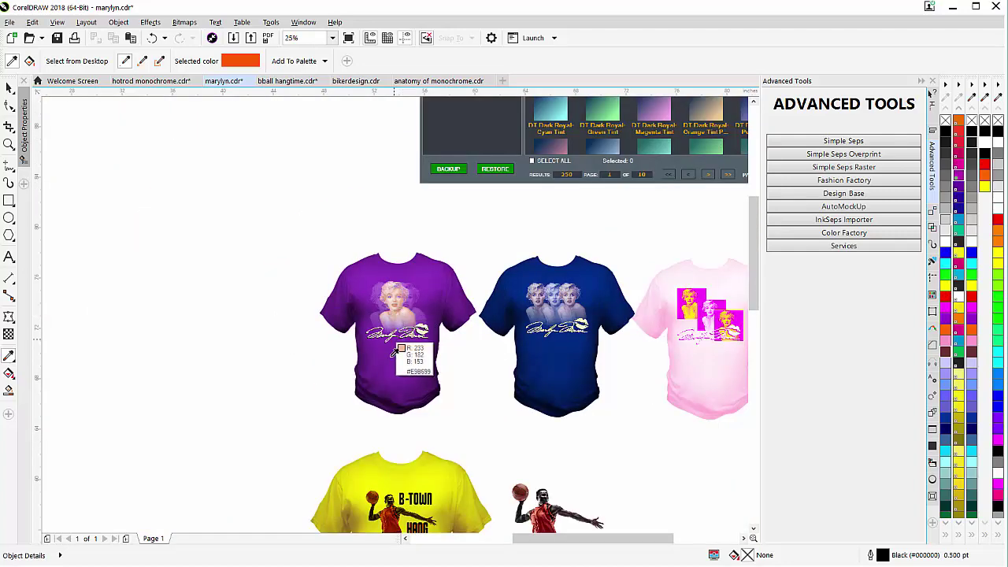
Inspect the B-Town Hang Time artwork on the yellow shirt and the Renegade Customs artwork on the dark gray shirt.
{"action": "scroll", "coordinate": [402, 520], "scroll_direction": "up", "scroll_amount": 2}
{"action": "scroll", "coordinate": [400, 312], "scroll_direction": "up", "scroll_amount": 1}
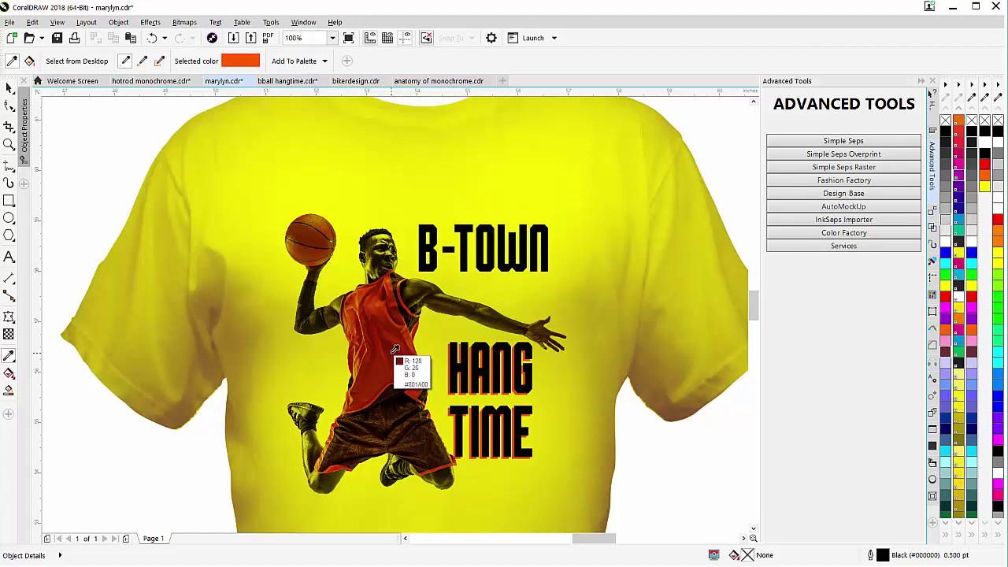
{"action": "scroll", "coordinate": [395, 349], "scroll_direction": "down", "scroll_amount": 4}
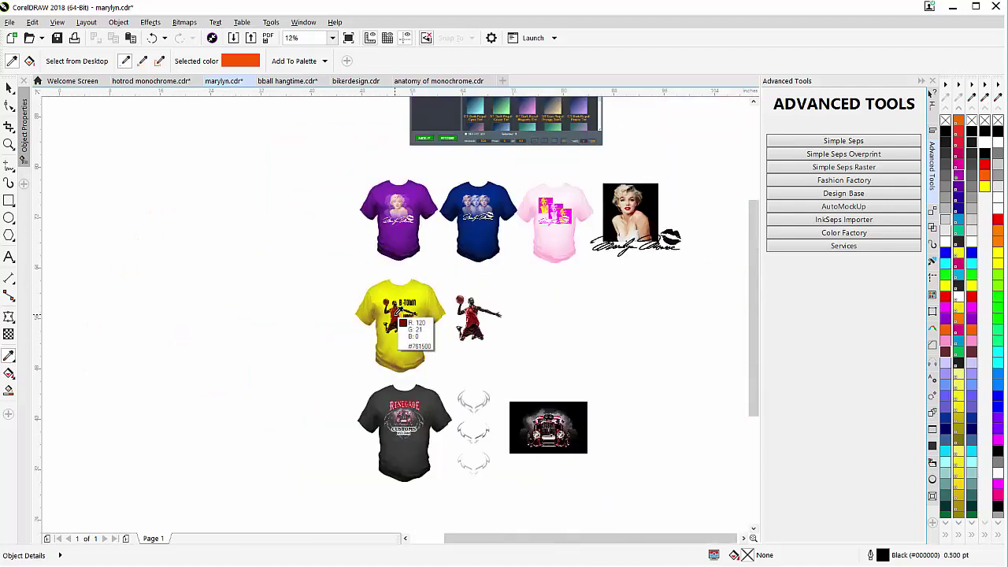
{"action": "scroll", "coordinate": [423, 453], "scroll_direction": "up", "scroll_amount": 2}
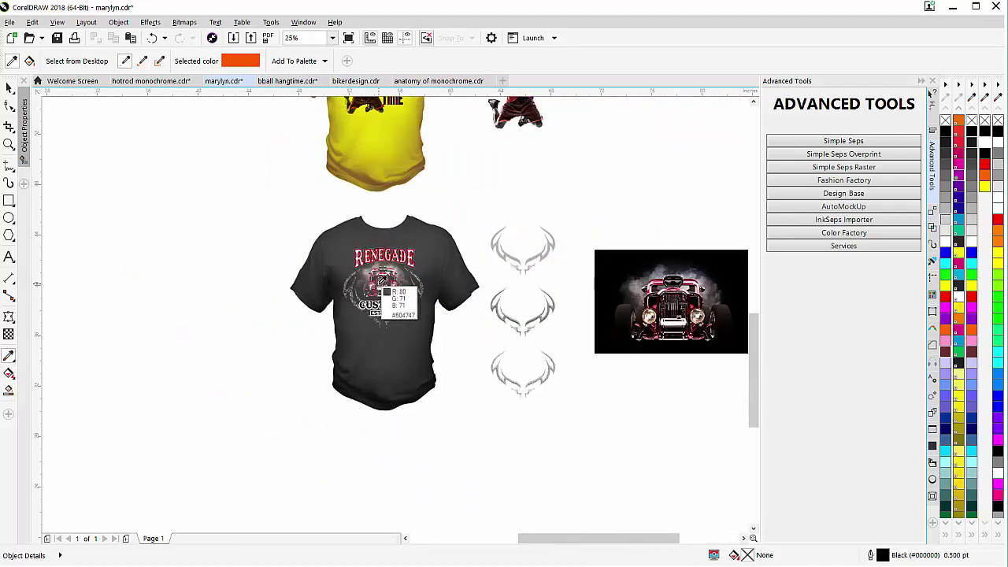
{"action": "scroll", "coordinate": [384, 285], "scroll_direction": "up", "scroll_amount": 4}
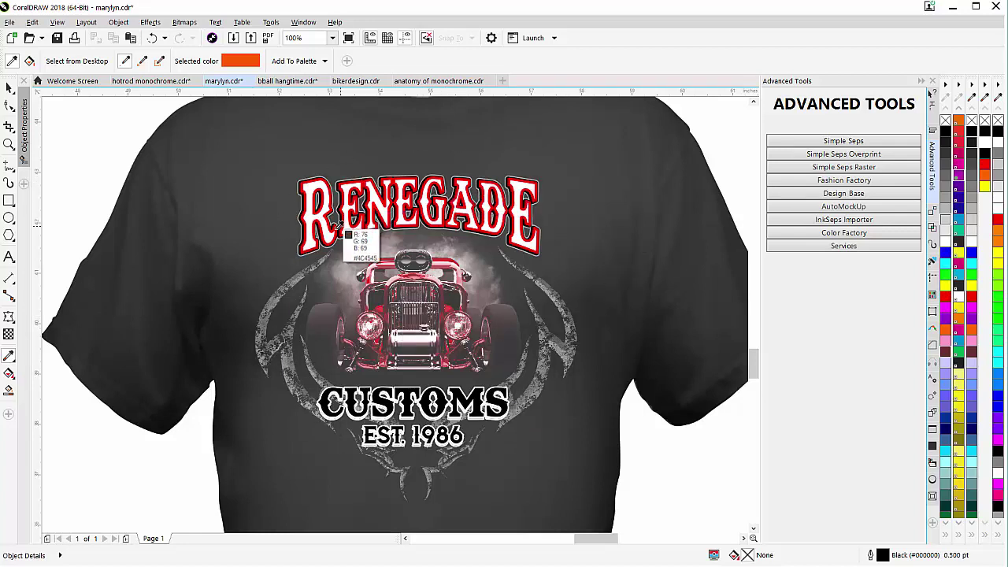
{"action": "scroll", "coordinate": [319, 260], "scroll_direction": "down", "scroll_amount": 4}
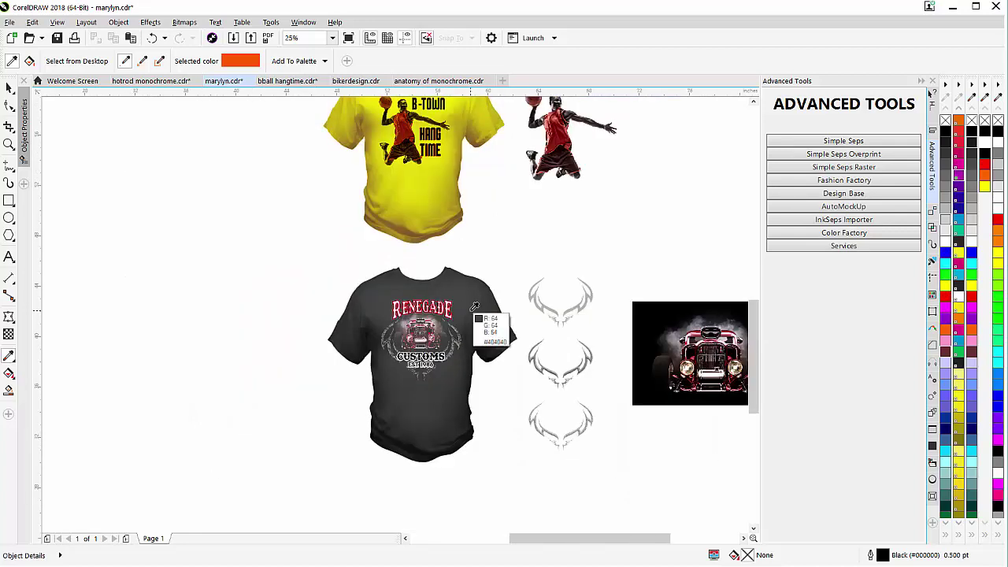
{"action": "scroll", "coordinate": [475, 307], "scroll_direction": "down", "scroll_amount": 3}
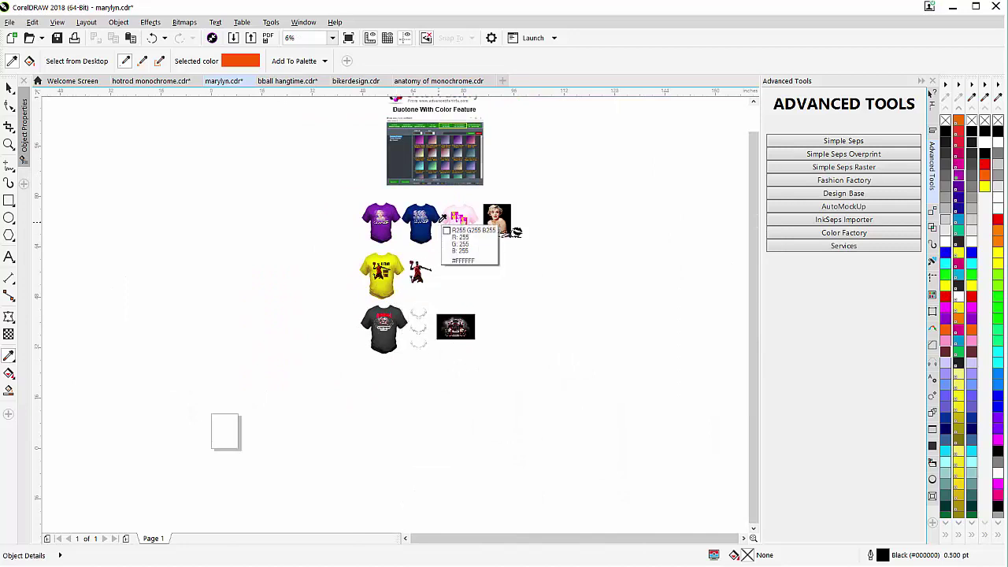
Place a blank copy of the blue shirt beside the Marilyn Monroe photo, enlarged to about 20 inches wide.
{"action": "scroll", "coordinate": [444, 223], "scroll_direction": "up", "scroll_amount": 2}
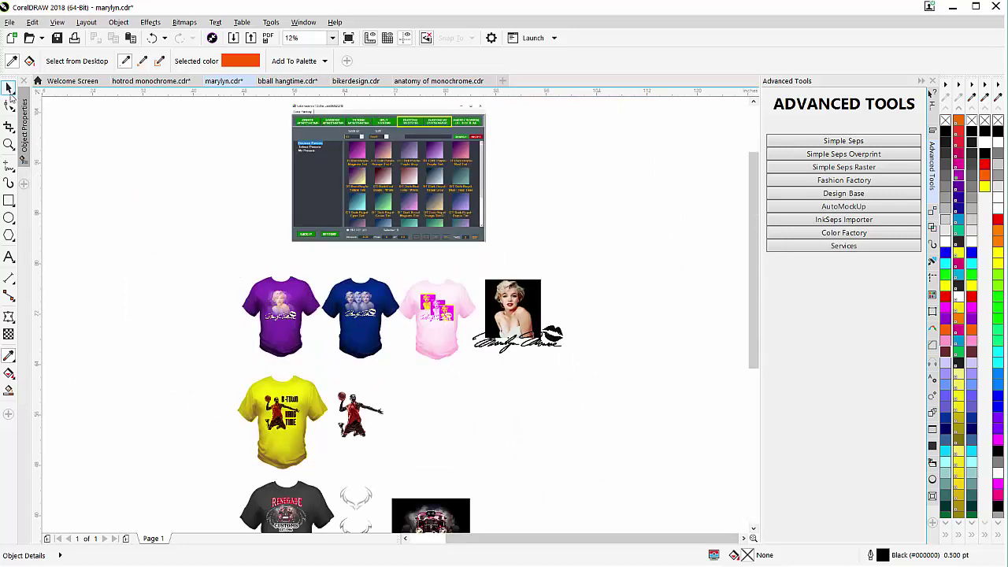
{"action": "left_click", "coordinate": [8, 88]}
{"action": "left_click", "coordinate": [369, 355]}
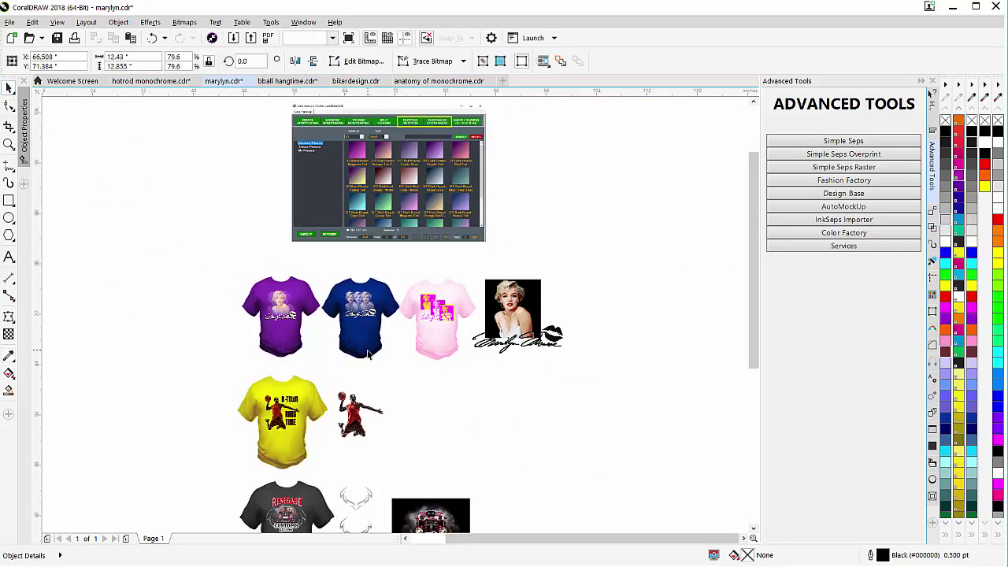
{"action": "left_click_drag", "start_coordinate": [369, 339], "coordinate": [716, 378]}
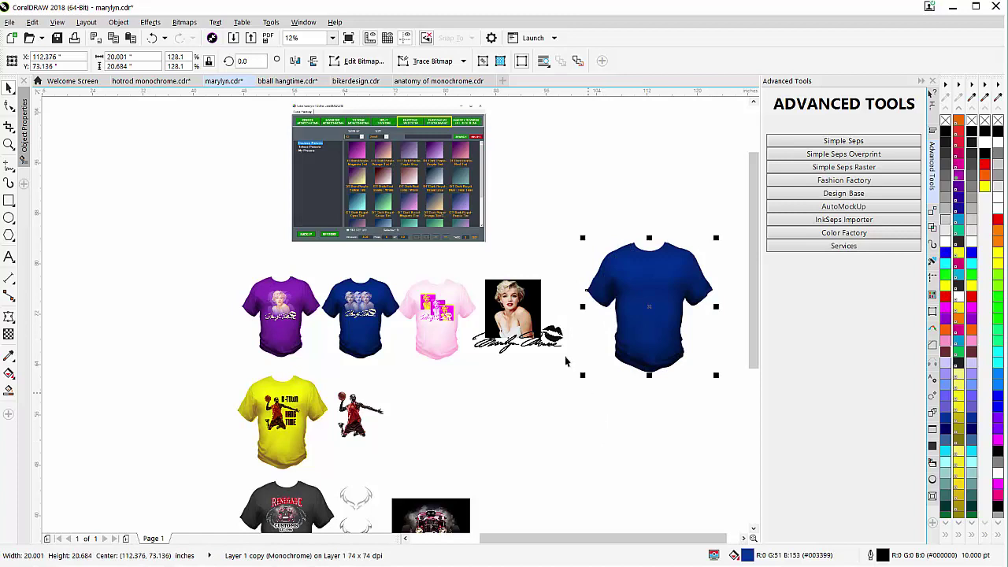
Apply Duotone w/ Color Invert to the Marilyn Monroe photo and place the two resulting bitmaps together on the enlarged blank blue shirt.
{"action": "left_click", "coordinate": [512, 305]}
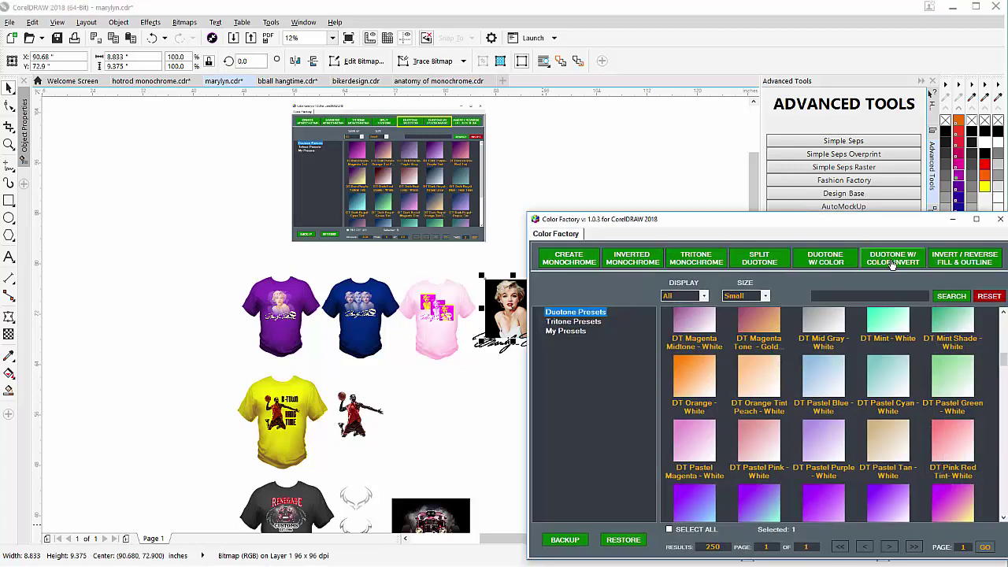
{"action": "left_click", "coordinate": [893, 266]}
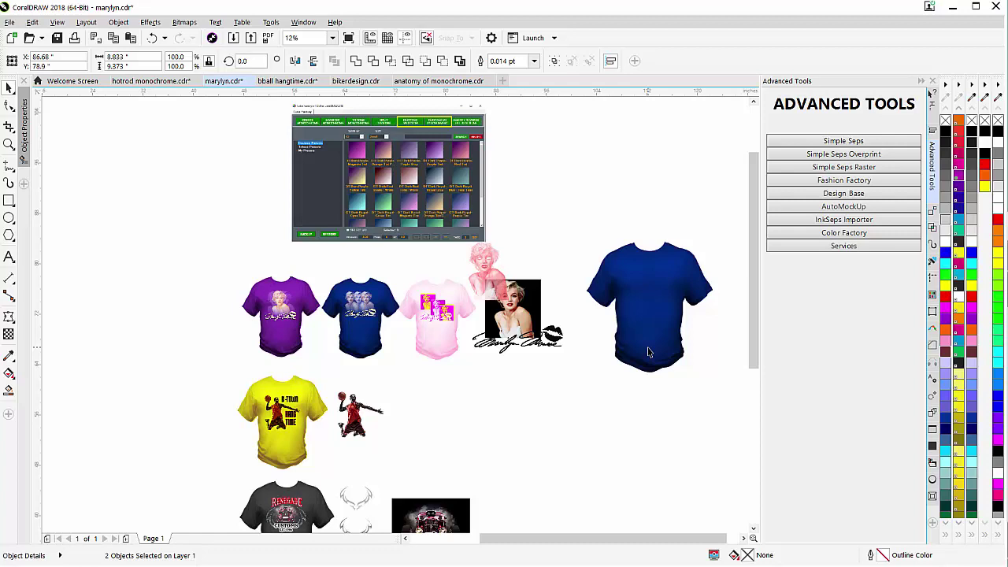
{"action": "left_click_drag", "start_coordinate": [549, 202], "coordinate": [422, 317]}
{"action": "left_click", "coordinate": [540, 232]}
{"action": "left_click_drag", "start_coordinate": [540, 213], "coordinate": [465, 309]}
{"action": "left_click_drag", "start_coordinate": [503, 263], "coordinate": [651, 298]}
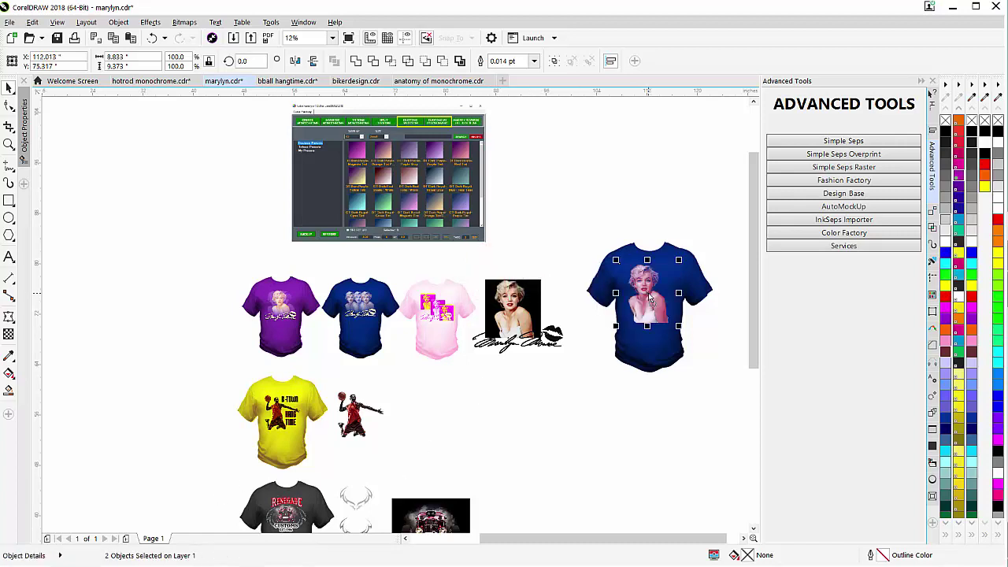
{"action": "scroll", "coordinate": [648, 293], "scroll_direction": "up", "scroll_amount": 1}
{"action": "scroll", "coordinate": [344, 415], "scroll_direction": "up", "scroll_amount": 1}
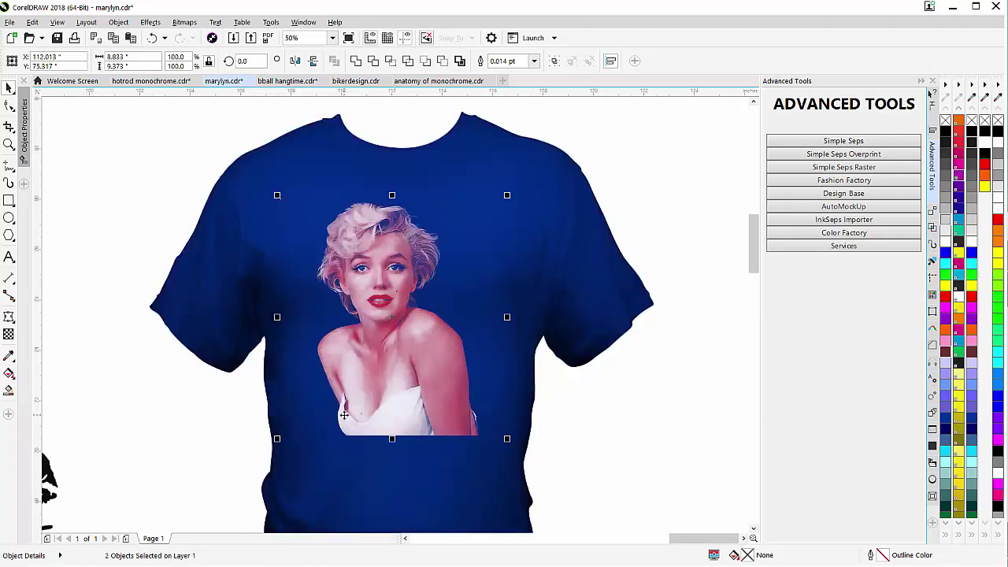
{"action": "left_click", "coordinate": [582, 369]}
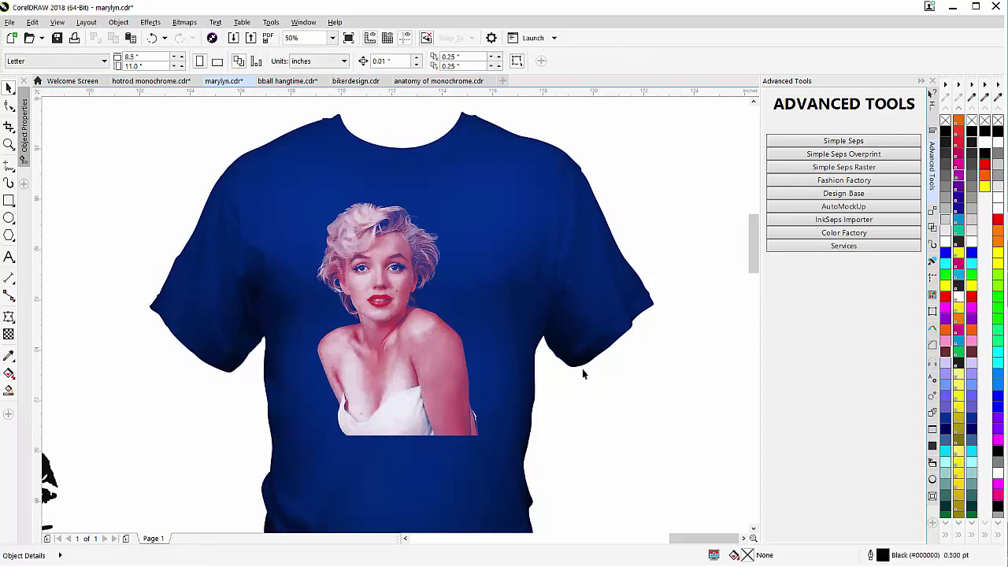
Show the Object Manager docker and check the portrait's background and foreground bitmaps, leaving Split With Color Foreground Inverted selected.
{"action": "left_click", "coordinate": [396, 361]}
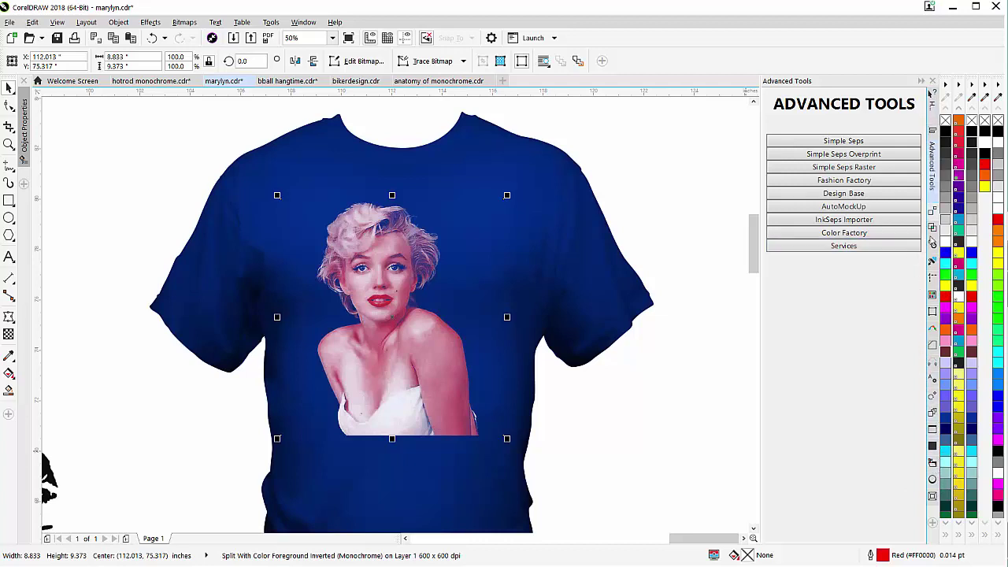
{"action": "left_click", "coordinate": [933, 524]}
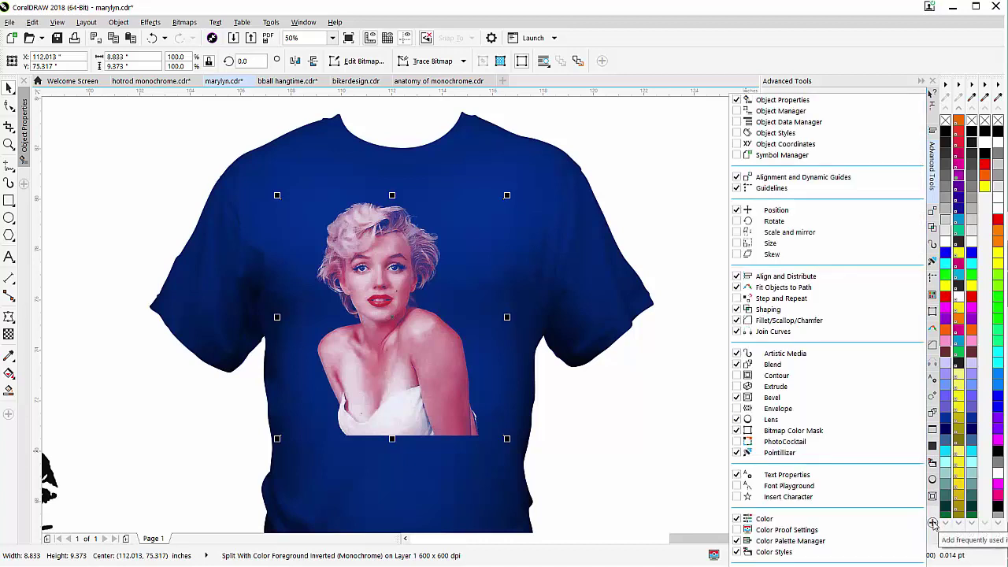
{"action": "left_click", "coordinate": [738, 112]}
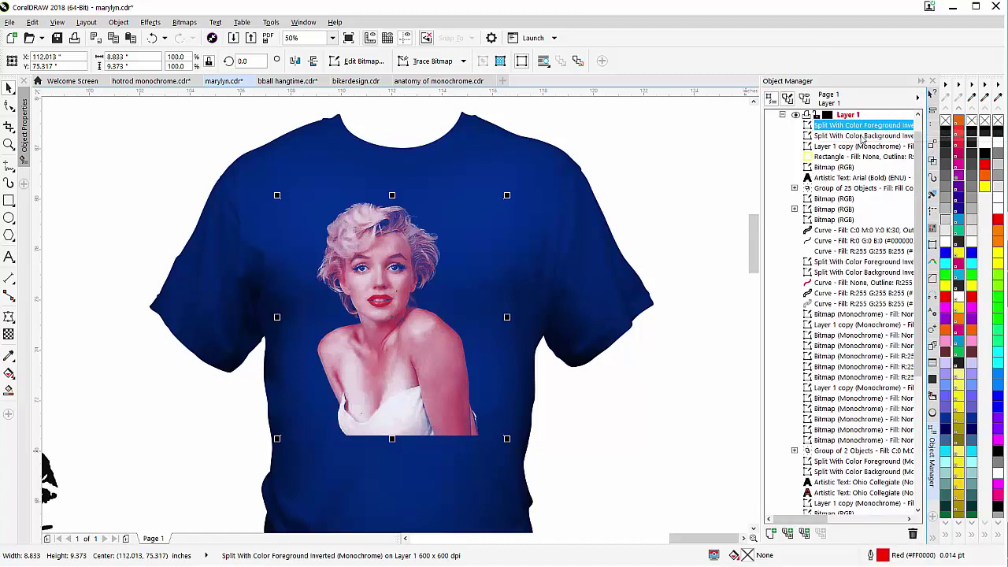
{"action": "left_click", "coordinate": [825, 138]}
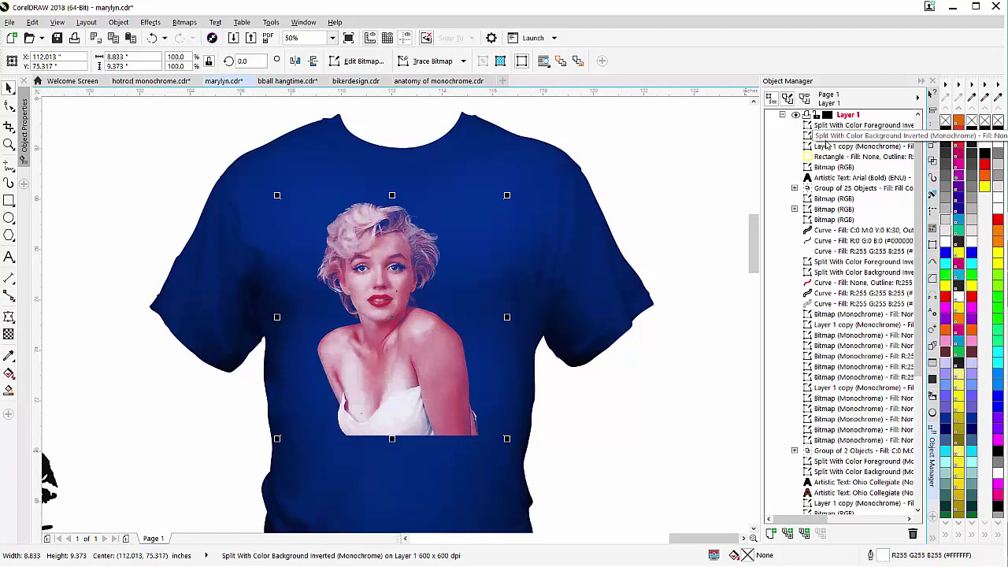
{"action": "left_click", "coordinate": [829, 139]}
{"action": "key", "text": "Up"}
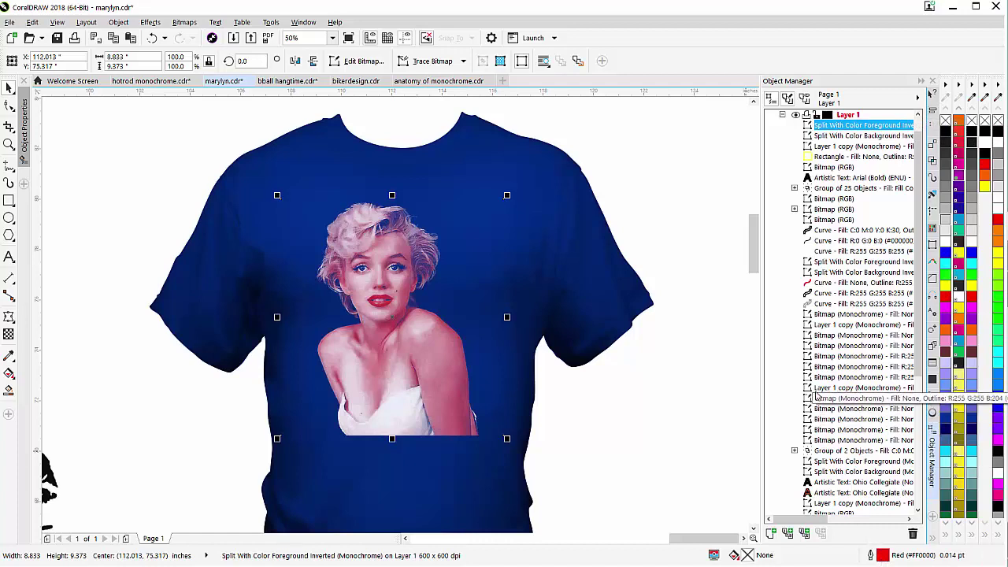
Show the Color Docker and float it over the drawing area beside the blue shirt.
{"action": "left_click", "coordinate": [933, 519]}
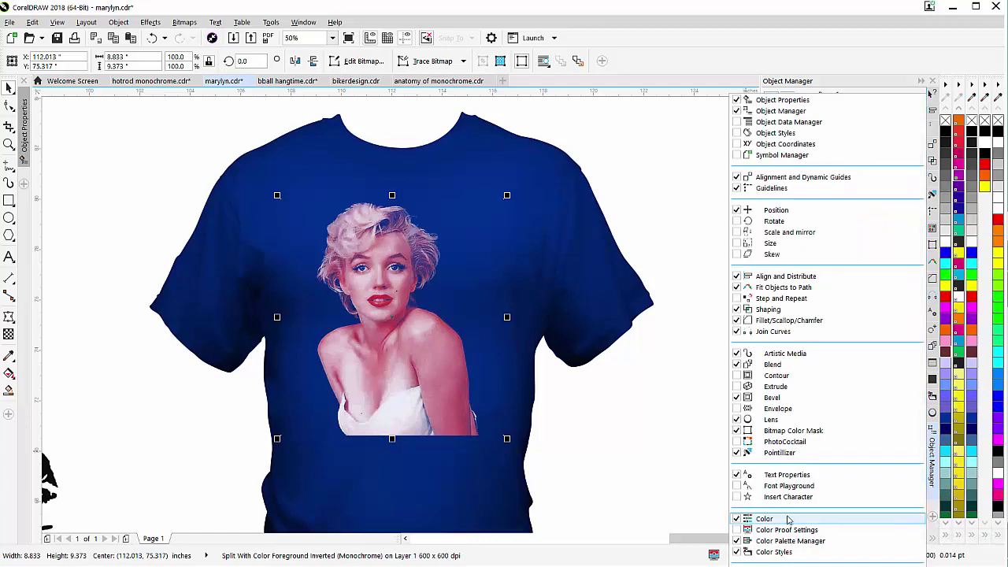
{"action": "left_click", "coordinate": [655, 446]}
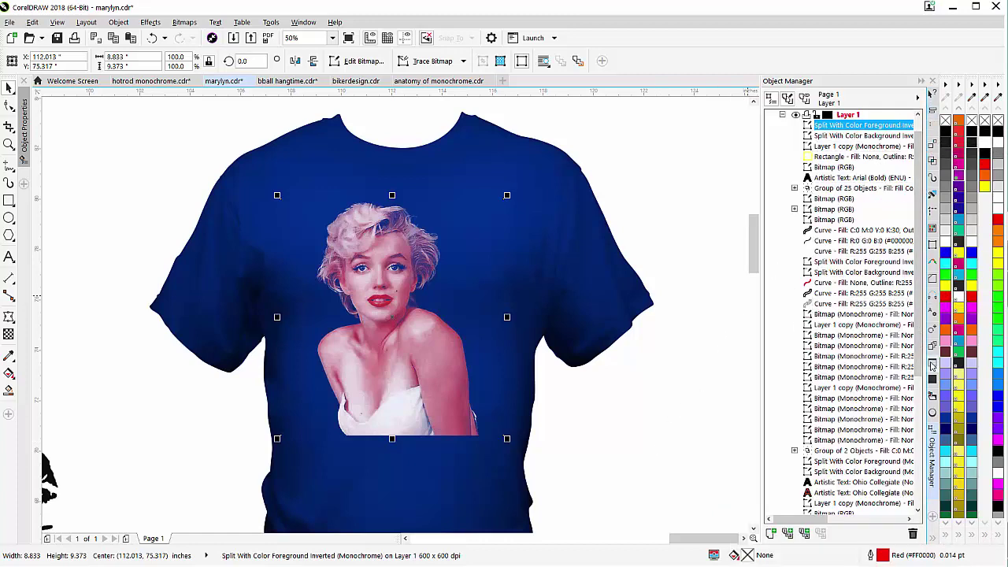
{"action": "left_click", "coordinate": [934, 383]}
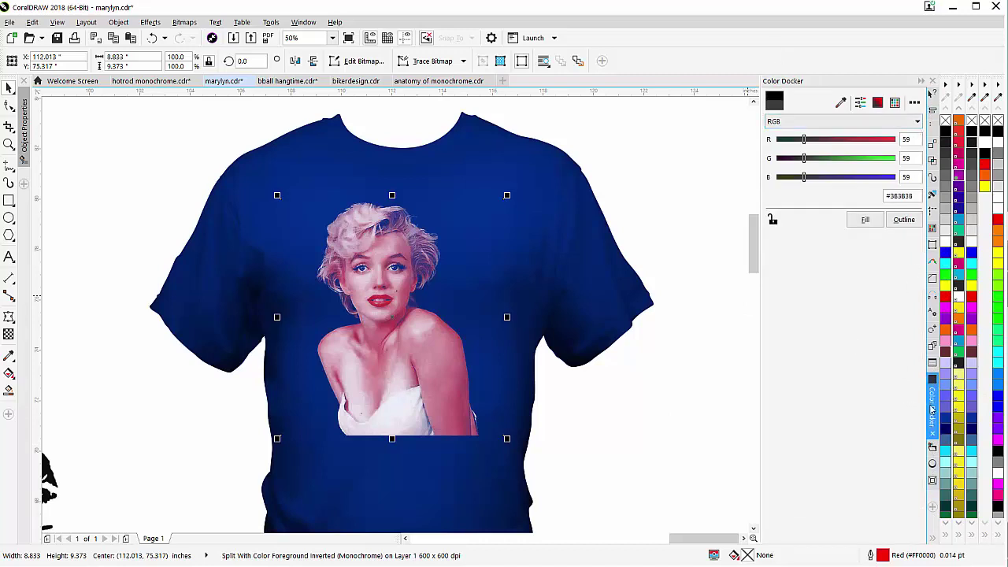
{"action": "left_click", "coordinate": [933, 409]}
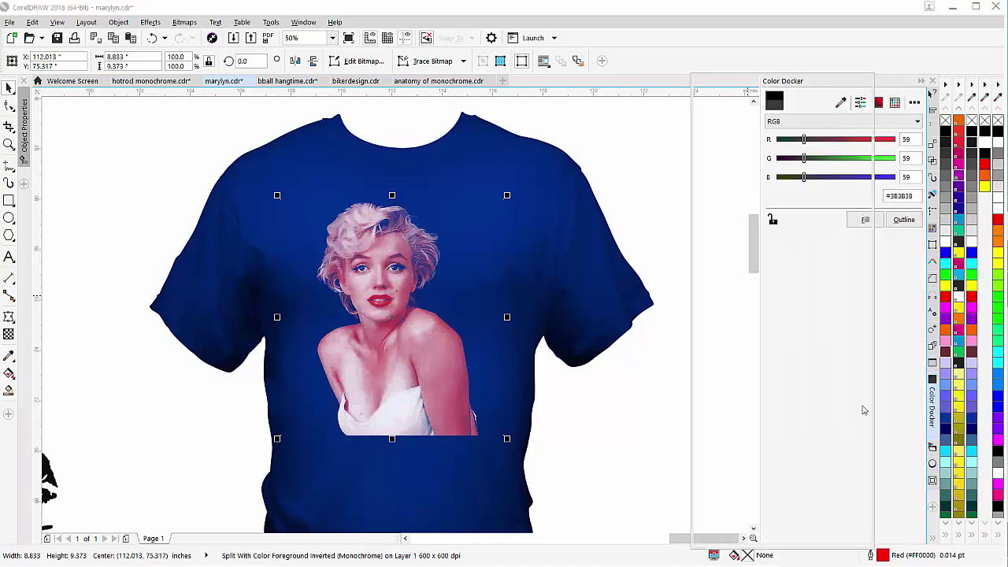
{"action": "left_click_drag", "start_coordinate": [794, 79], "coordinate": [733, 214]}
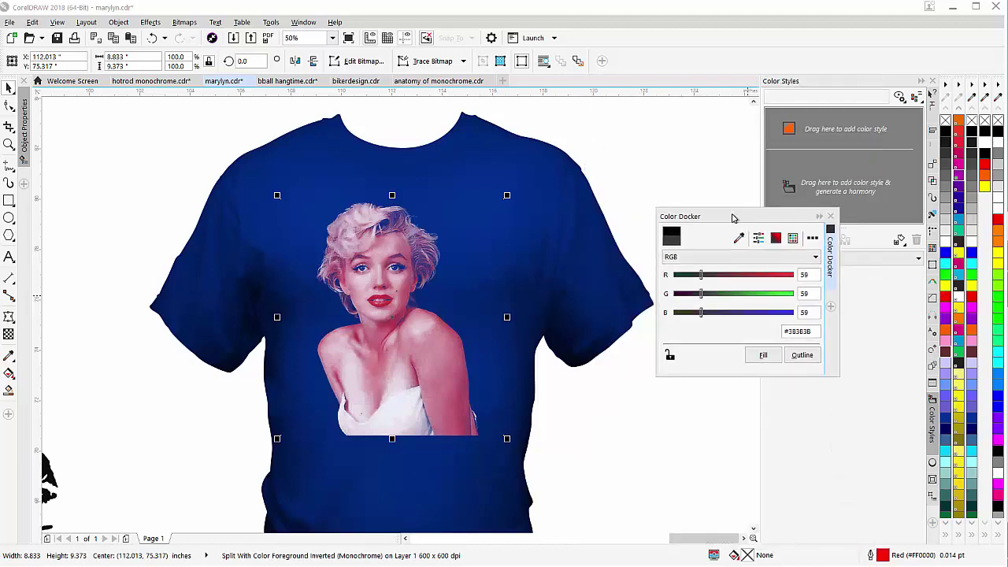
Pick orange-yellow #FFB300 in the Color Docker's color viewer and apply it as the portrait foreground bitmap's outline color.
{"action": "left_click", "coordinate": [776, 238]}
{"action": "left_click_drag", "start_coordinate": [756, 284], "coordinate": [770, 265]}
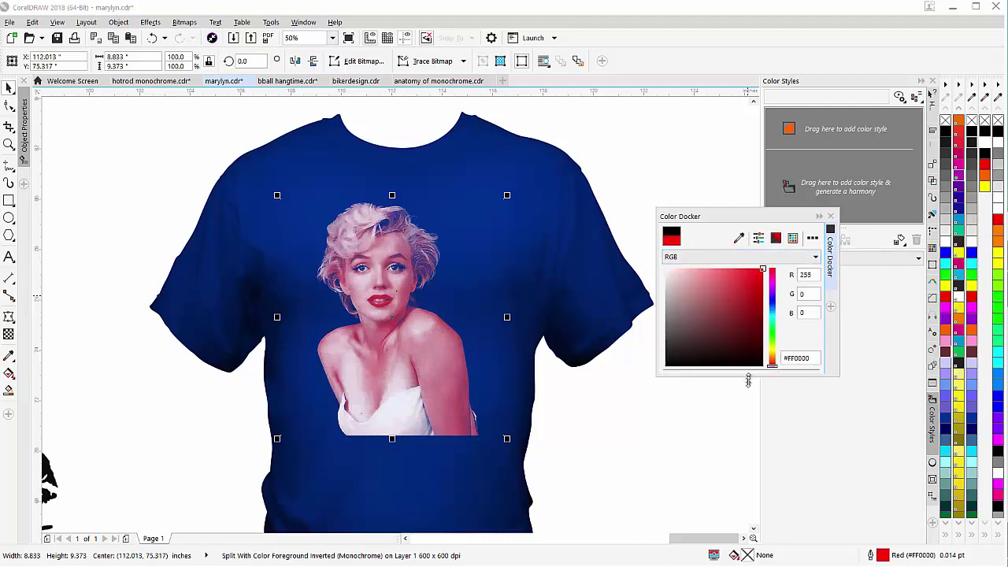
{"action": "left_click_drag", "start_coordinate": [749, 381], "coordinate": [749, 421]}
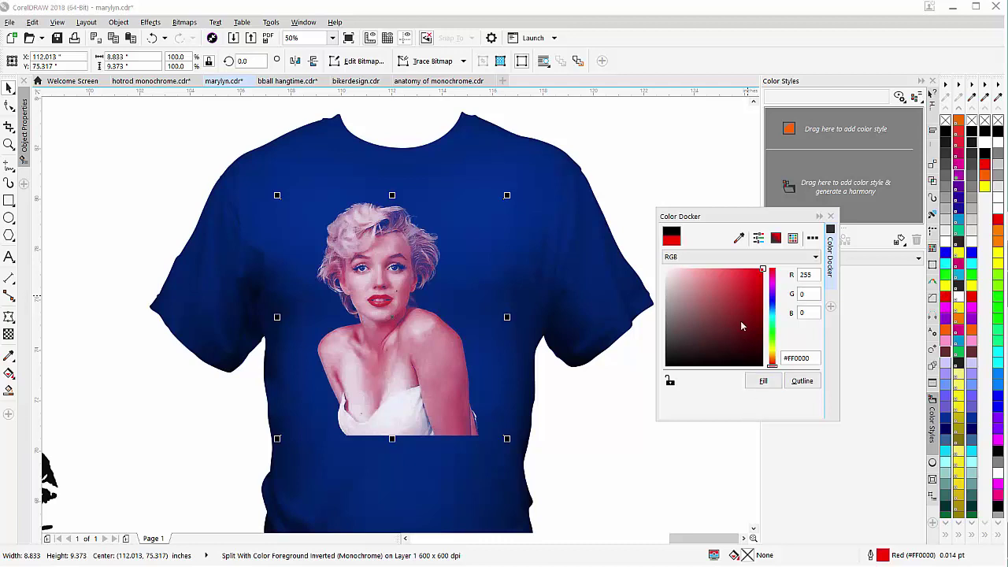
{"action": "left_click", "coordinate": [772, 357]}
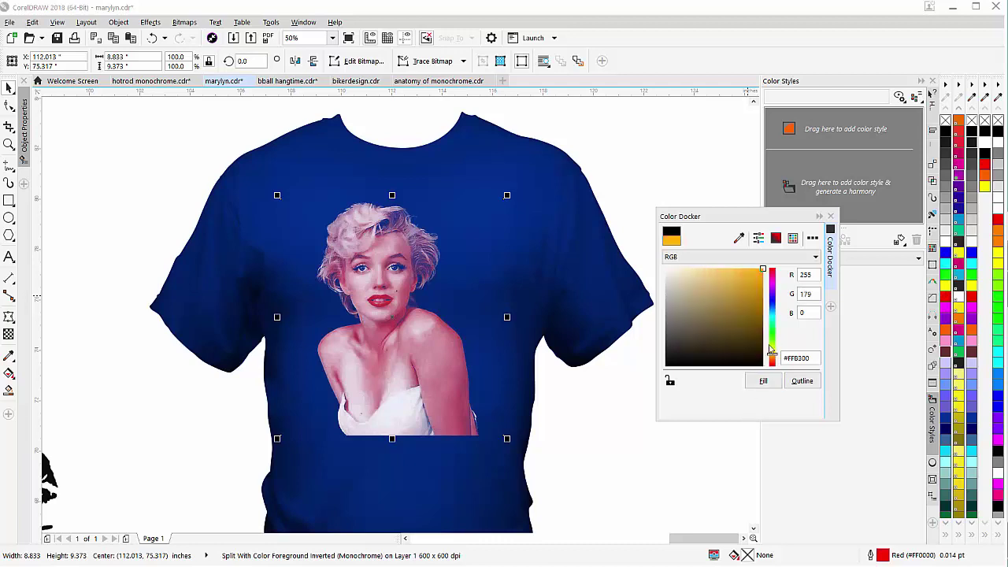
{"action": "left_click", "coordinate": [804, 382]}
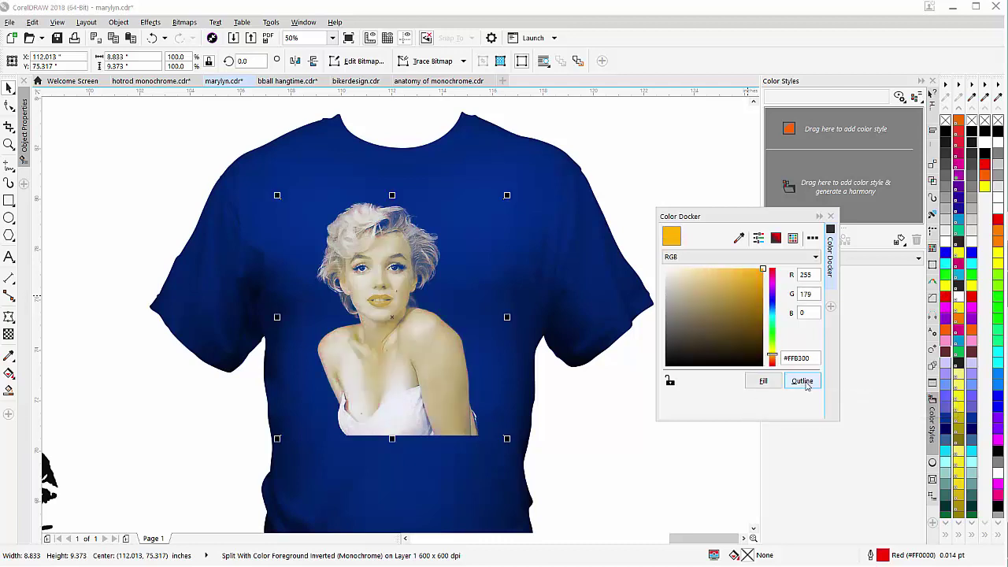
Turn on Auto-apply color and set the foreground bitmap's outline to orange #FF5100, leaving the bitmap without a fill.
{"action": "left_click", "coordinate": [670, 381]}
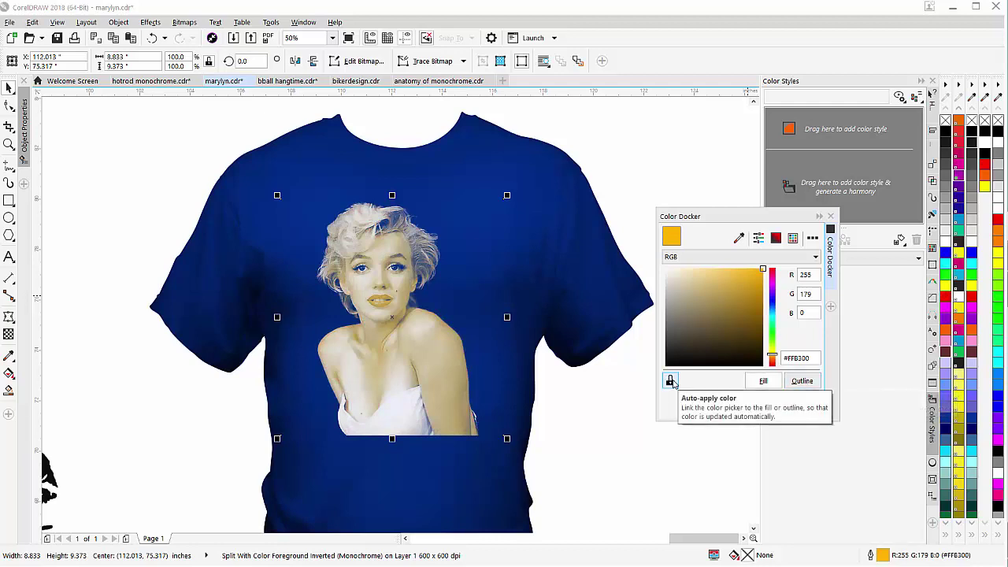
{"action": "left_click", "coordinate": [774, 360]}
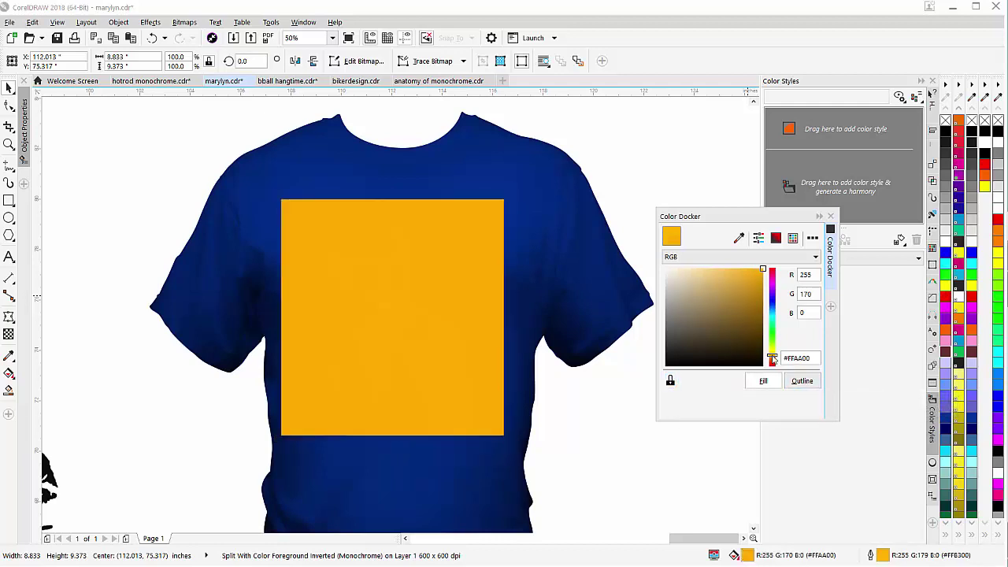
{"action": "left_click", "coordinate": [802, 383]}
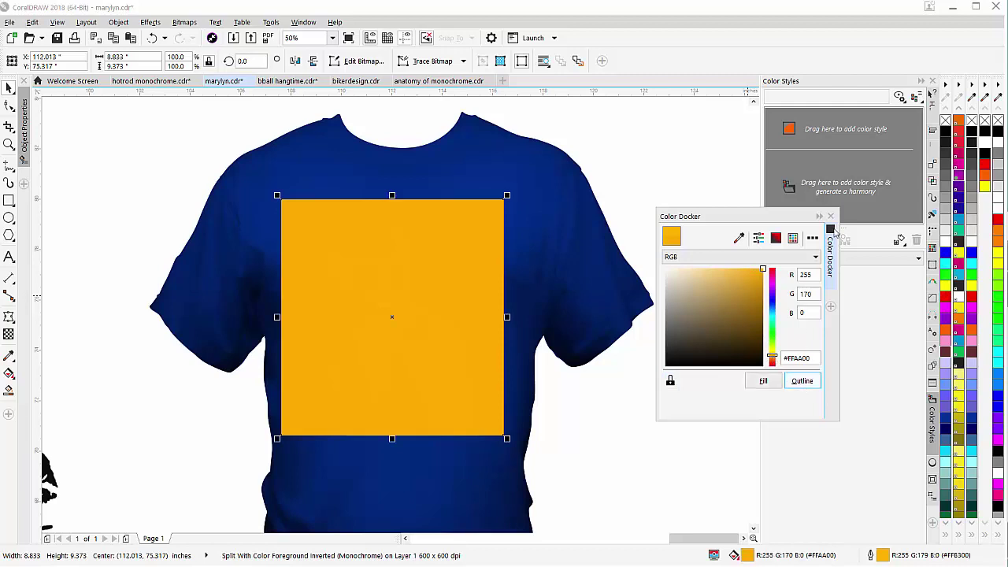
{"action": "left_click", "coordinate": [945, 121]}
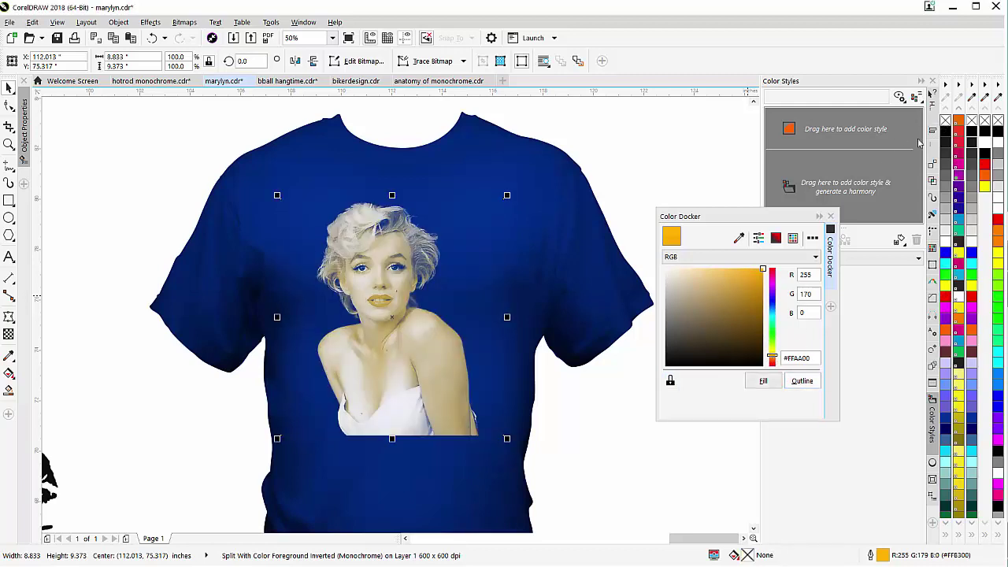
{"action": "left_click", "coordinate": [773, 360]}
{"action": "left_click_drag", "start_coordinate": [773, 360], "coordinate": [772, 363]}
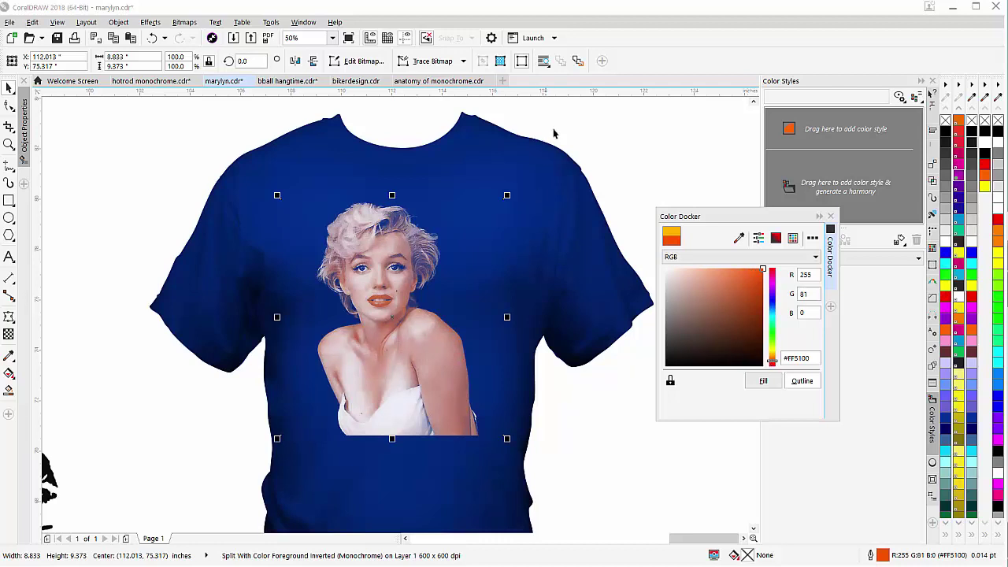
Shrink both portrait bitmaps together to 57.5% and place a duplicate pair beside them on the shirt.
{"action": "left_click", "coordinate": [615, 134]}
{"action": "left_click_drag", "start_coordinate": [621, 126], "coordinate": [290, 477]}
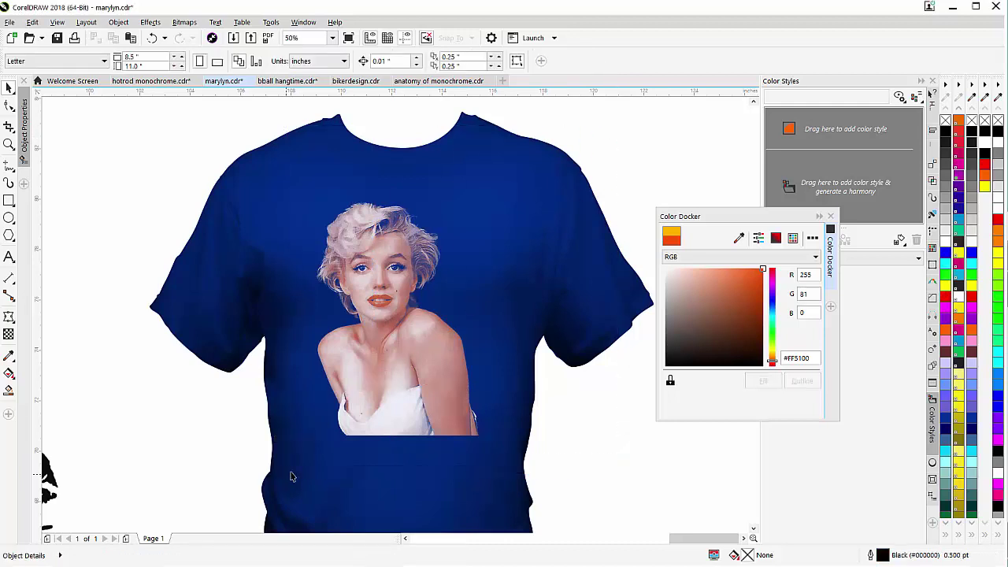
{"action": "left_click_drag", "start_coordinate": [598, 130], "coordinate": [158, 493]}
{"action": "left_click_drag", "start_coordinate": [508, 196], "coordinate": [412, 296]}
{"action": "left_click_drag", "start_coordinate": [337, 386], "coordinate": [404, 297]}
{"action": "left_click", "coordinate": [556, 202]}
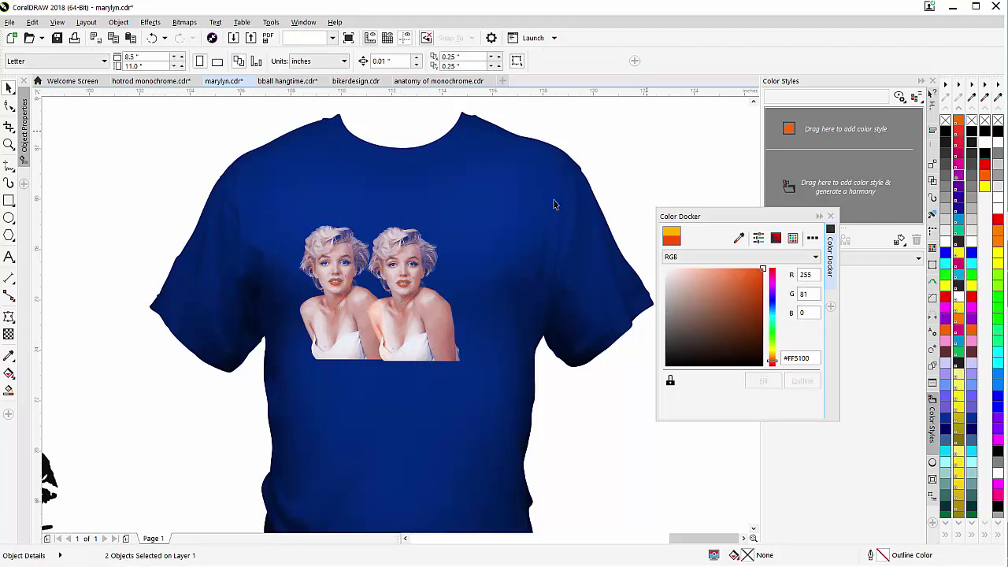
Recolor the foreground bitmap of the second portrait to blue #0554FF.
{"action": "left_click", "coordinate": [410, 295]}
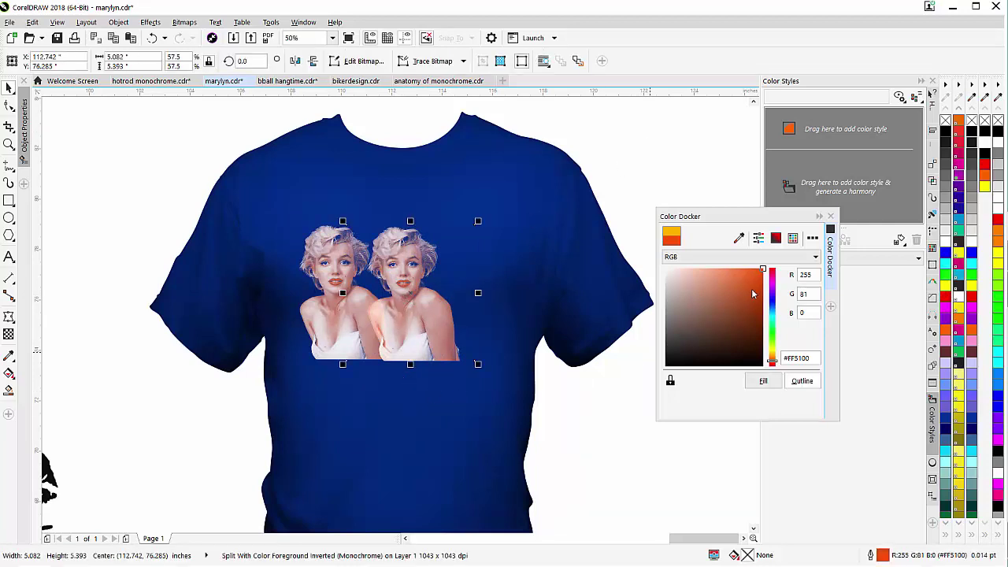
{"action": "left_click", "coordinate": [735, 309]}
{"action": "left_click_drag", "start_coordinate": [735, 309], "coordinate": [761, 269]}
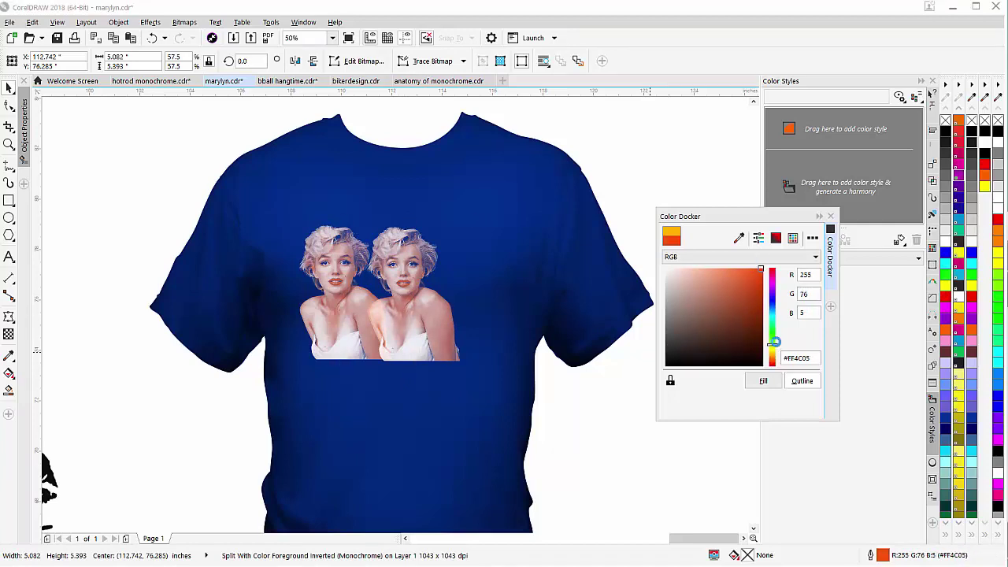
{"action": "left_click_drag", "start_coordinate": [776, 341], "coordinate": [772, 312]}
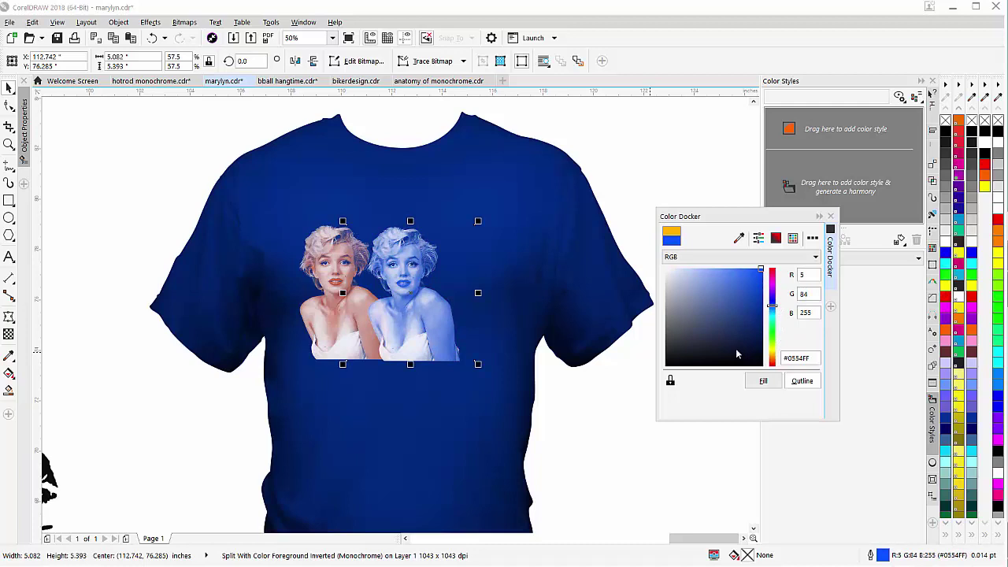
Copy the orange portrait to the other side of the blue one and center all three portraits on the shirt.
{"action": "left_click_drag", "start_coordinate": [54, 150], "coordinate": [408, 427]}
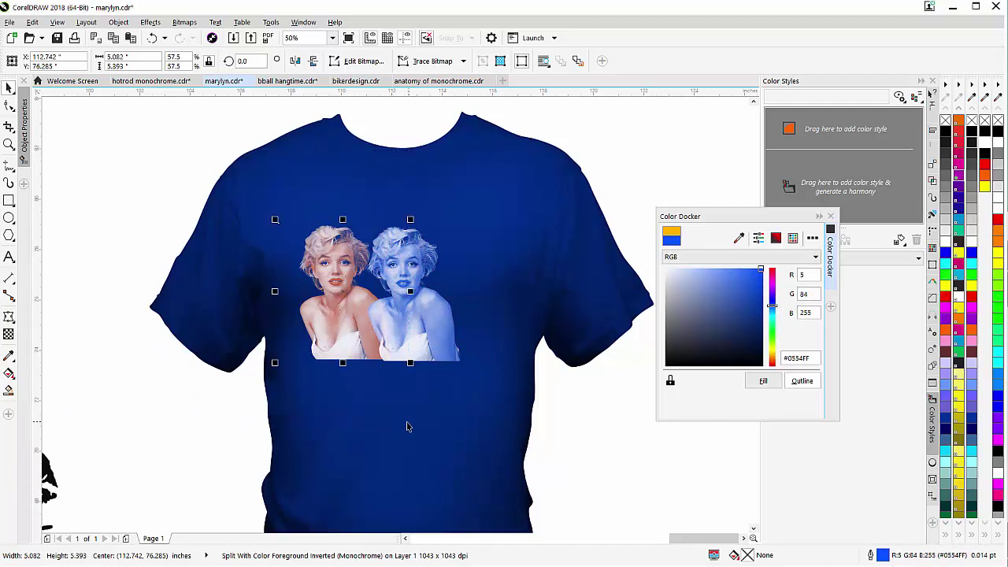
{"action": "mouse_move", "coordinate": [341, 296]}
{"action": "left_mouse_down"}
{"action": "mouse_move", "coordinate": [468, 298]}
{"action": "mouse_move", "coordinate": [477, 272]}
{"action": "left_mouse_up"}
{"action": "mouse_move", "coordinate": [619, 168]}
{"action": "left_mouse_down"}
{"action": "mouse_move", "coordinate": [538, 260]}
{"action": "mouse_move", "coordinate": [148, 463]}
{"action": "left_mouse_up"}
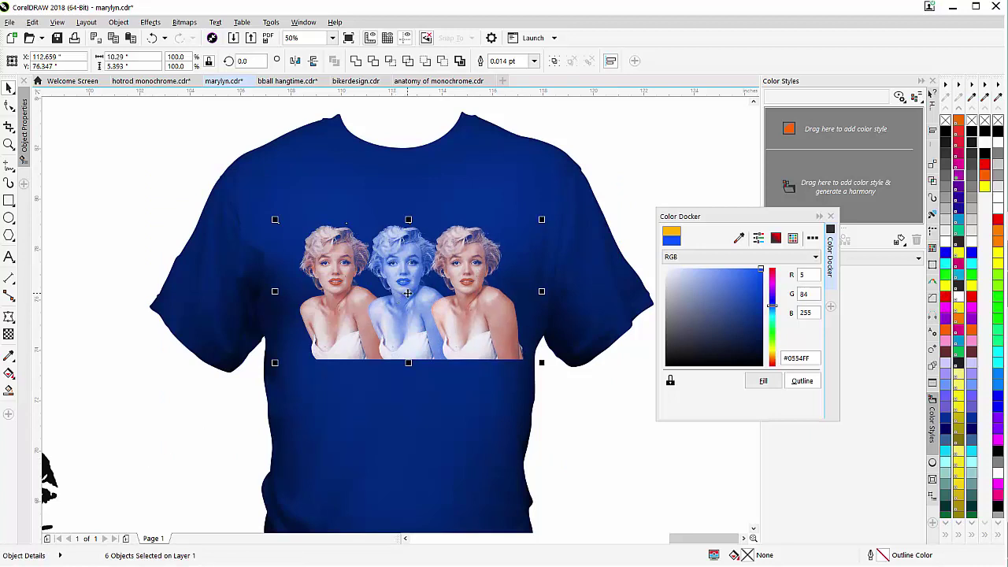
{"action": "left_click_drag", "start_coordinate": [405, 296], "coordinate": [398, 316]}
Fade out the lower edge of the three portraits with a vertical linear transparency at -90 degrees.
{"action": "left_click", "coordinate": [8, 335]}
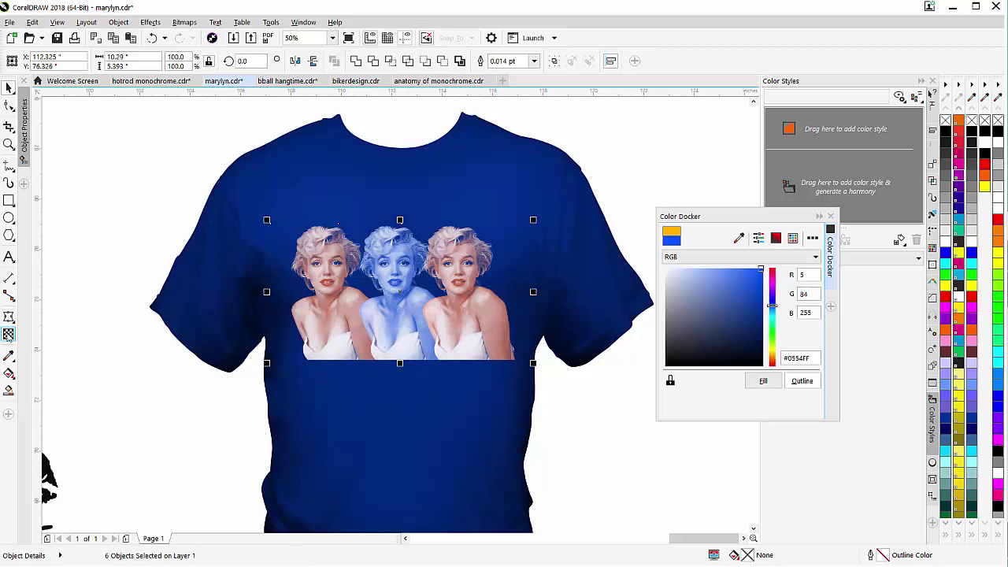
{"action": "left_click_drag", "start_coordinate": [398, 337], "coordinate": [399, 359]}
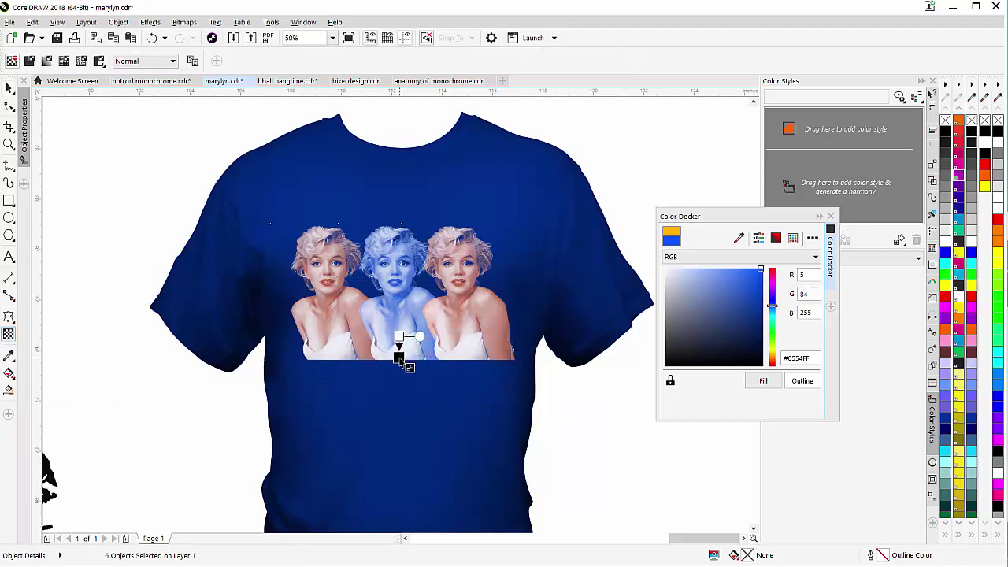
{"action": "left_click_drag", "start_coordinate": [402, 360], "coordinate": [398, 314]}
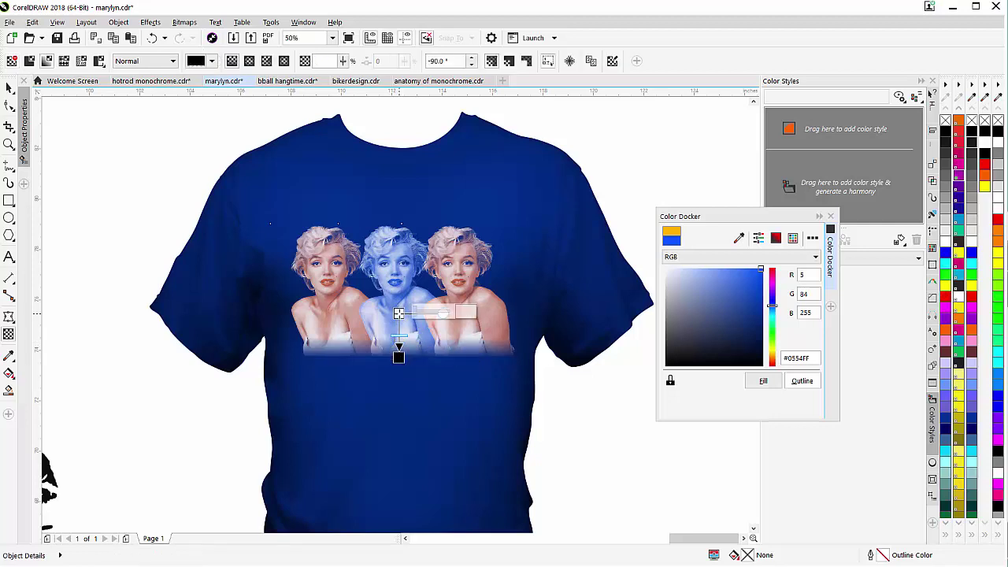
Place a copy of the Marilyn Monroe signature over the faded portraits, scaled to 64% and centered on the shirt.
{"action": "key", "text": "F3"}
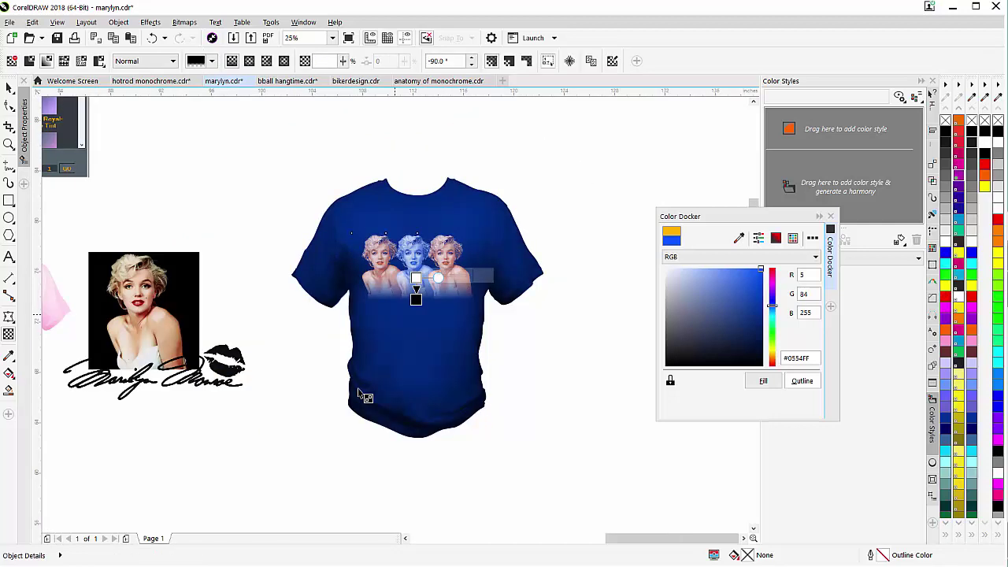
{"action": "left_click", "coordinate": [8, 87]}
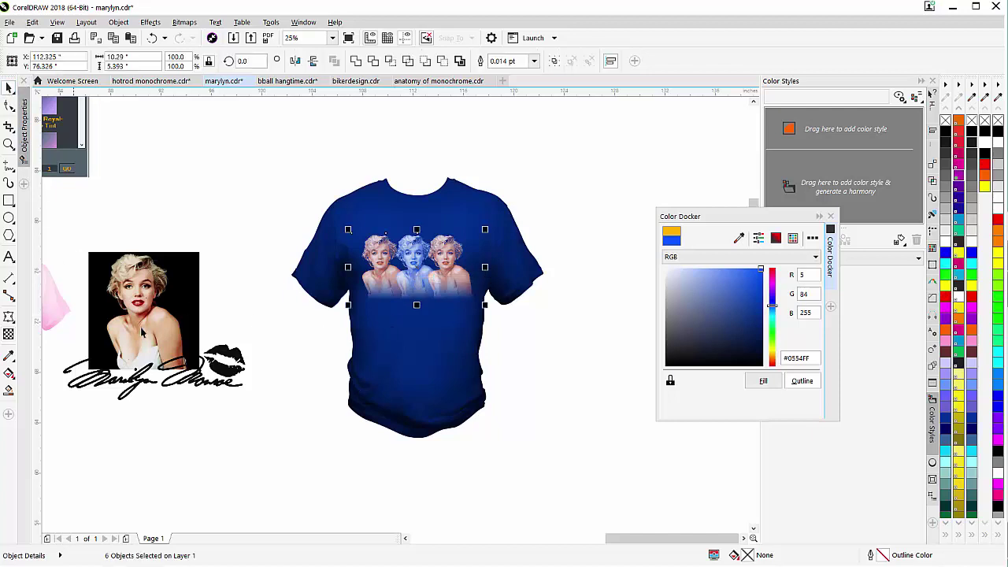
{"action": "left_click", "coordinate": [188, 394]}
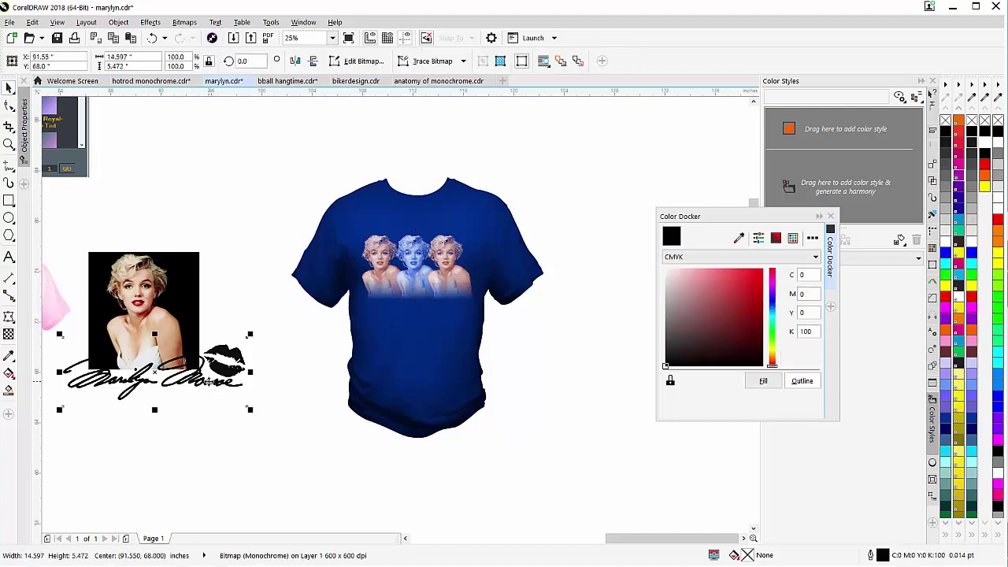
{"action": "mouse_move", "coordinate": [209, 381]}
{"action": "left_mouse_down"}
{"action": "mouse_move", "coordinate": [378, 390]}
{"action": "mouse_move", "coordinate": [479, 310]}
{"action": "mouse_move", "coordinate": [483, 333]}
{"action": "mouse_move", "coordinate": [463, 333]}
{"action": "left_mouse_up"}
{"action": "left_click_drag", "start_coordinate": [399, 304], "coordinate": [422, 308]}
{"action": "left_click_drag", "start_coordinate": [484, 323], "coordinate": [468, 323]}
{"action": "left_click_drag", "start_coordinate": [401, 301], "coordinate": [415, 305]}
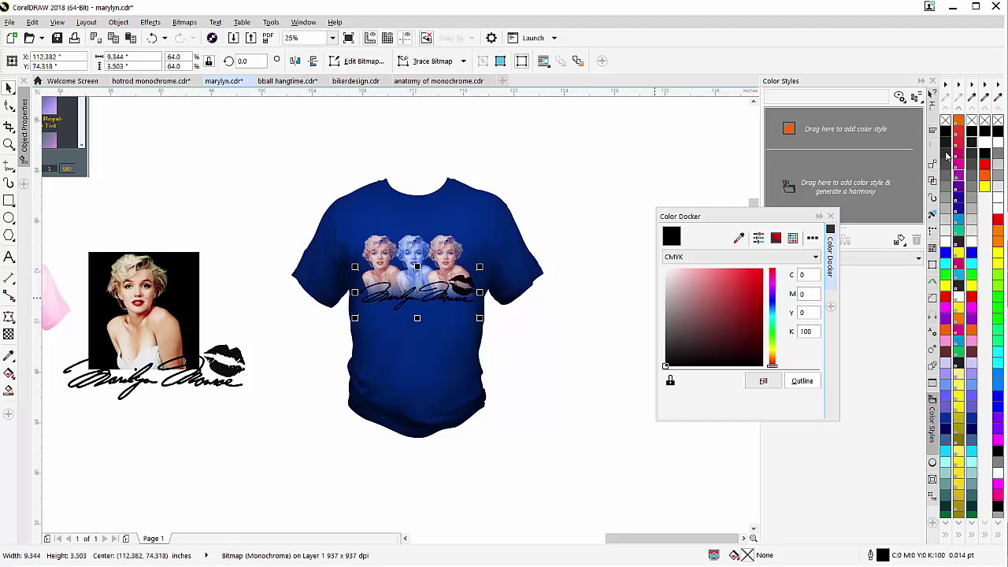
Color the shirt's signature white and lay a slightly offset blue #0000FF copy over it.
{"action": "left_click", "coordinate": [990, 142]}
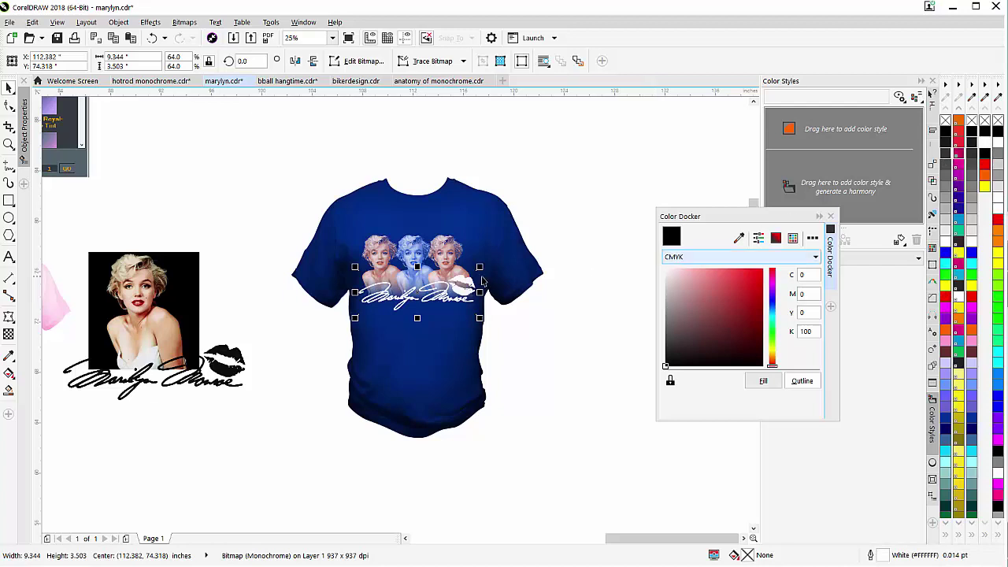
{"action": "scroll", "coordinate": [416, 303], "scroll_direction": "up", "scroll_amount": 1}
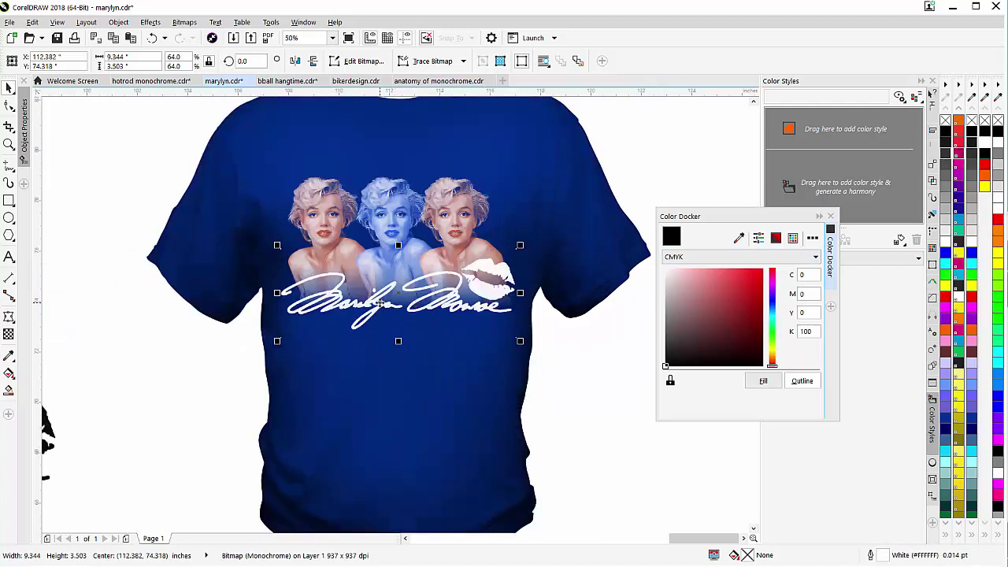
{"action": "left_click_drag", "start_coordinate": [379, 304], "coordinate": [378, 300]}
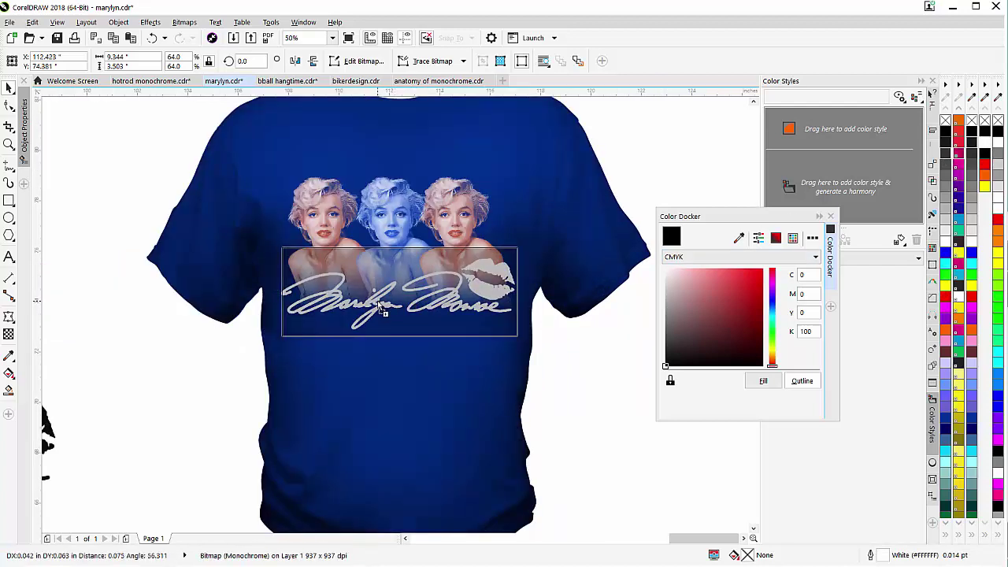
{"action": "left_click", "coordinate": [949, 253]}
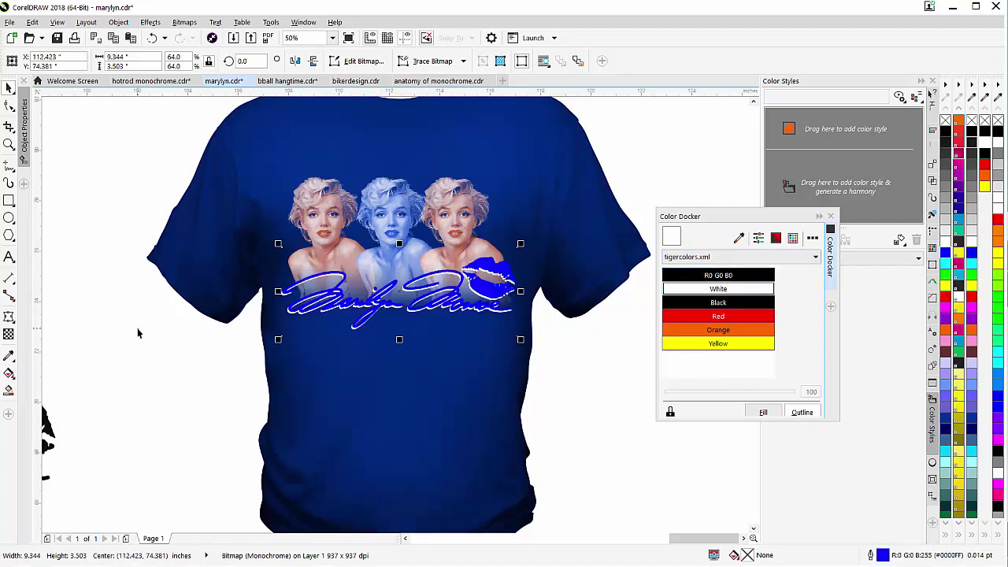
Pull the red foreground bitmap off the Renegade Customs shirt to show its color layer, and undo the move.
{"action": "key", "text": "F3"}
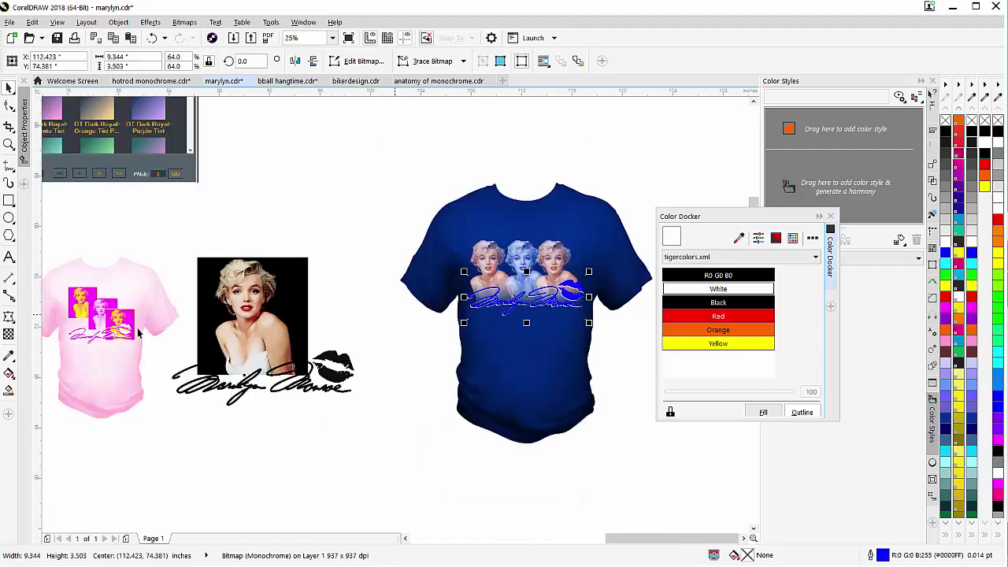
{"action": "scroll", "coordinate": [396, 319], "scroll_direction": "down", "scroll_amount": 1}
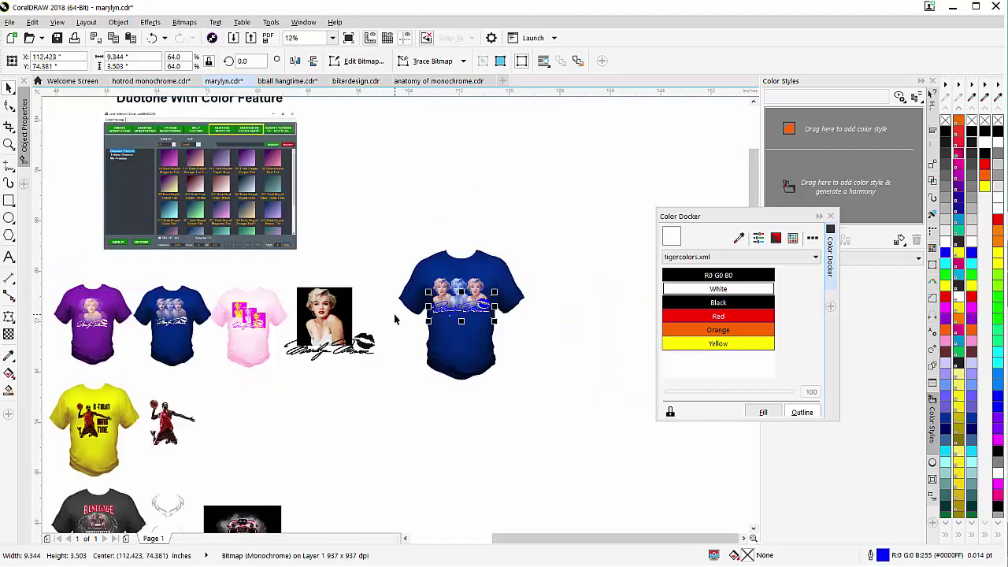
{"action": "left_click", "coordinate": [95, 459]}
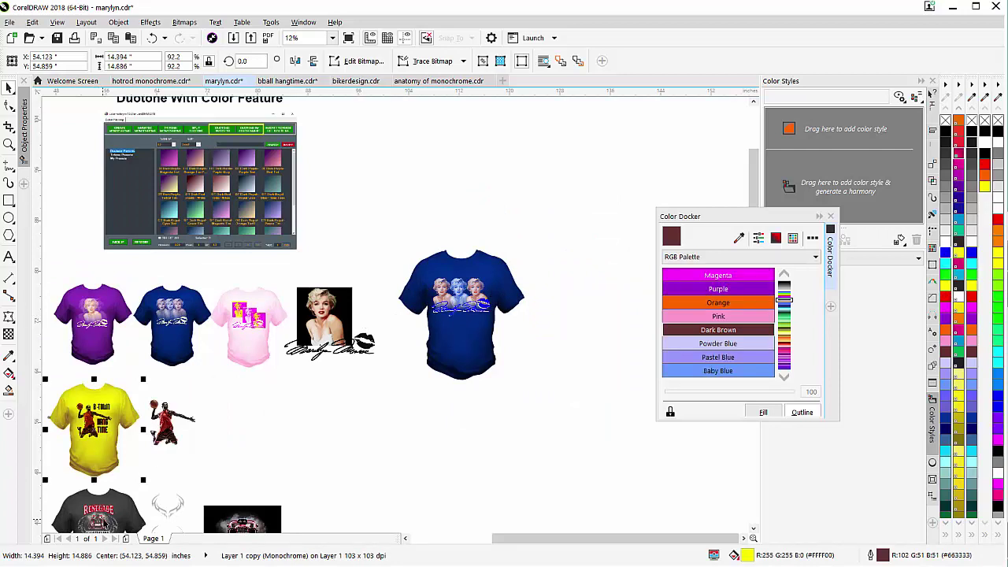
{"action": "scroll", "coordinate": [105, 524], "scroll_direction": "up", "scroll_amount": 1}
{"action": "left_click_drag", "start_coordinate": [390, 323], "coordinate": [319, 354]}
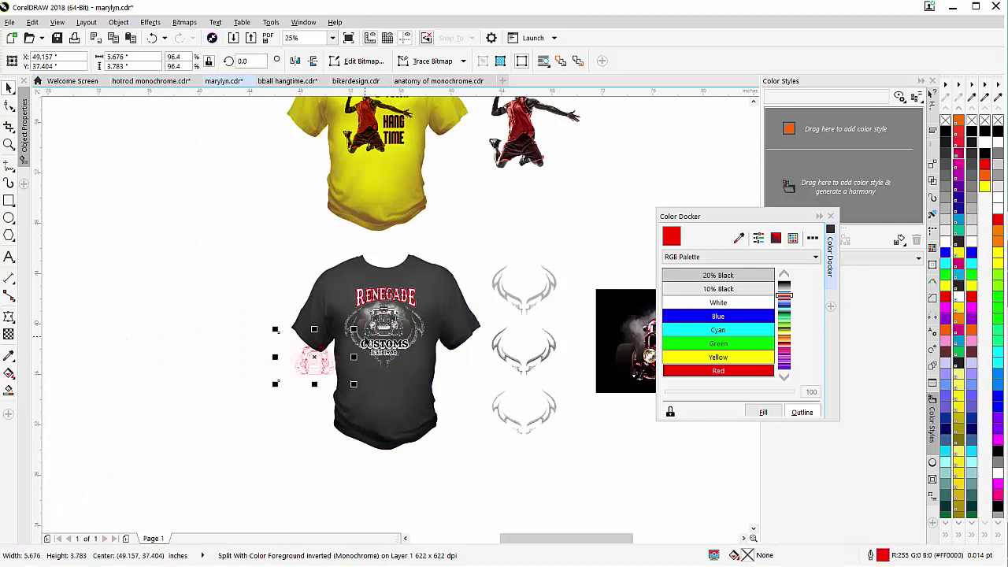
{"action": "key", "text": "ctrl+z"}
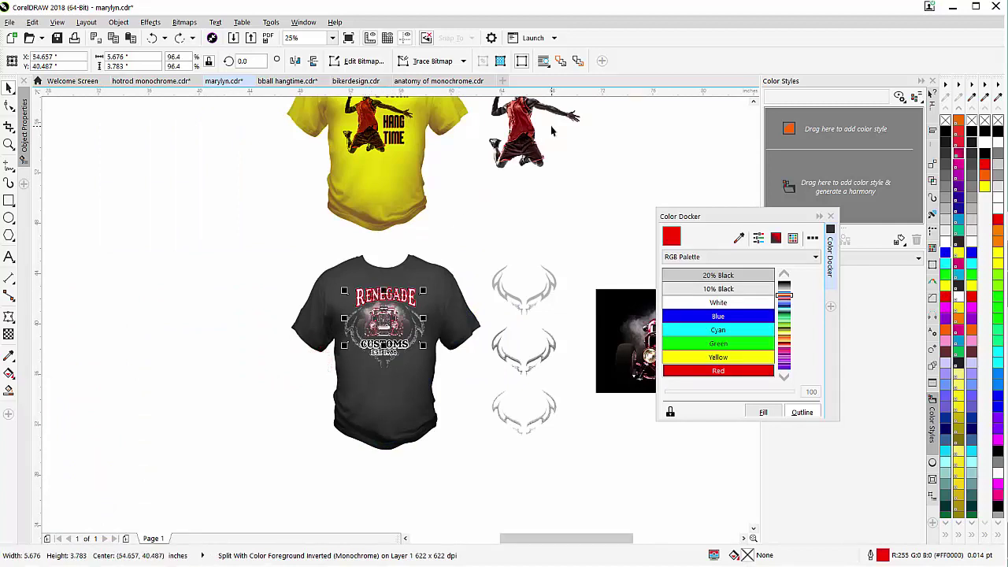
Place a copy of the yellow shirt on the far side of the basketball player bitmap, and shift the bitmap toward the original shirt.
{"action": "scroll", "coordinate": [366, 334], "scroll_direction": "down", "scroll_amount": 2}
{"action": "scroll", "coordinate": [358, 339], "scroll_direction": "up", "scroll_amount": 2}
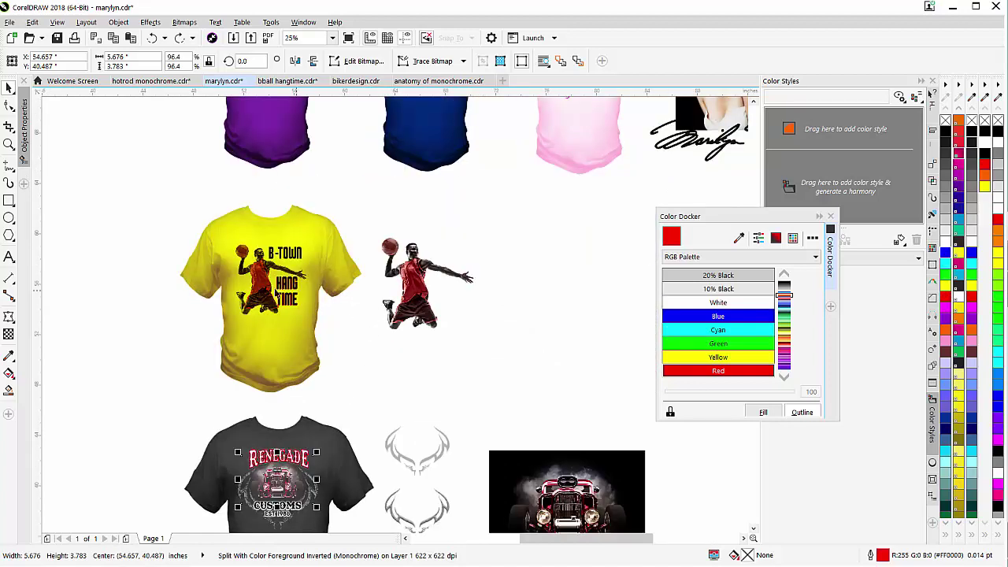
{"action": "left_click", "coordinate": [426, 286]}
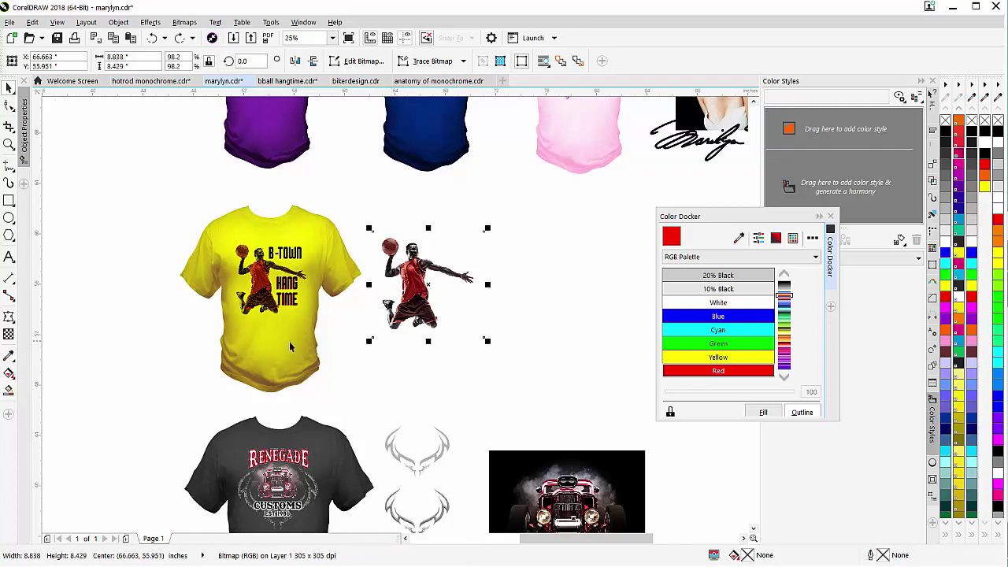
{"action": "left_click_drag", "start_coordinate": [289, 341], "coordinate": [573, 350]}
{"action": "left_click_drag", "start_coordinate": [402, 319], "coordinate": [384, 347]}
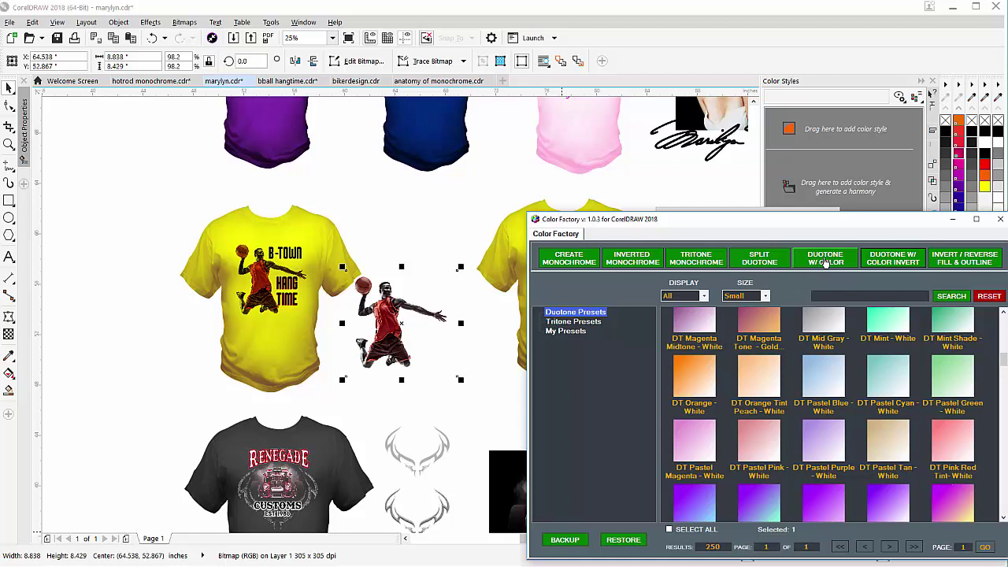
Convert the basketball player bitmap with Duotone w/ Color and move the resulting pair of bitmaps onto the blank yellow shirt.
{"action": "left_click", "coordinate": [826, 262]}
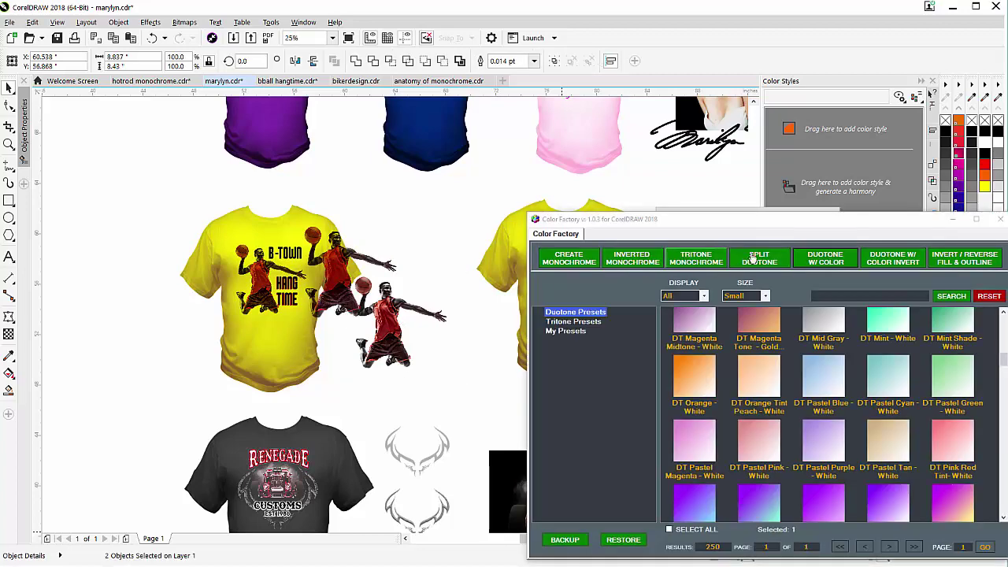
{"action": "left_click", "coordinate": [953, 219]}
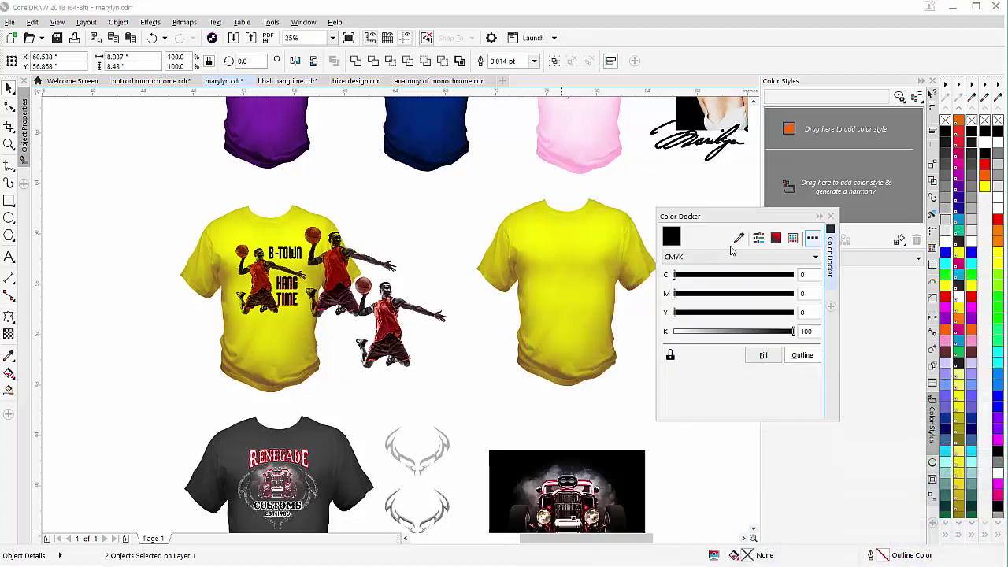
{"action": "left_click_drag", "start_coordinate": [425, 199], "coordinate": [288, 334]}
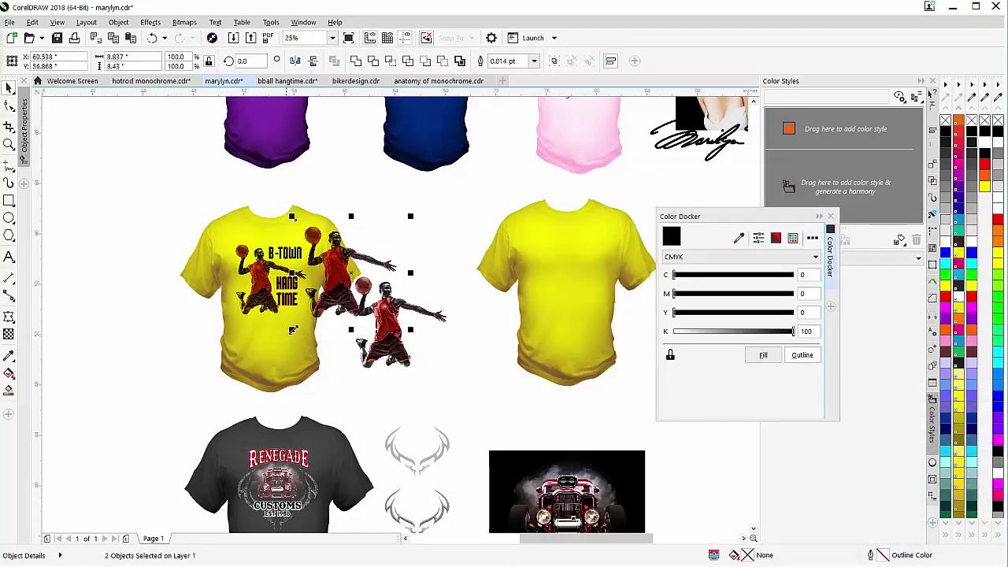
{"action": "left_click_drag", "start_coordinate": [334, 279], "coordinate": [556, 288]}
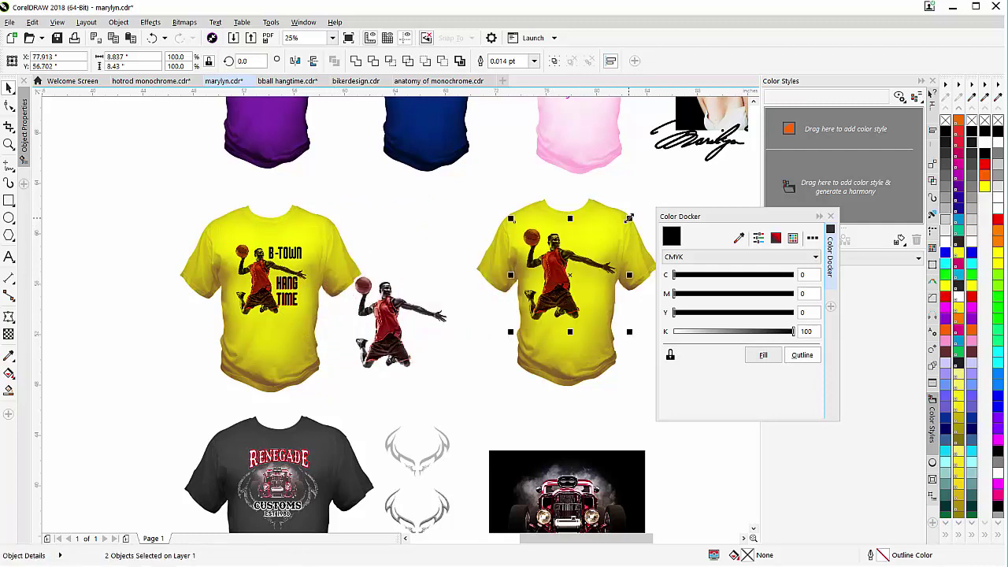
Scale the duotone basketball player down to about 7.3 in wide and position it on the chest of the yellow shirt copy.
{"action": "left_click_drag", "start_coordinate": [630, 219], "coordinate": [610, 236]}
{"action": "left_click_drag", "start_coordinate": [552, 281], "coordinate": [559, 268]}
{"action": "scroll", "coordinate": [559, 268], "scroll_direction": "up", "scroll_amount": 2}
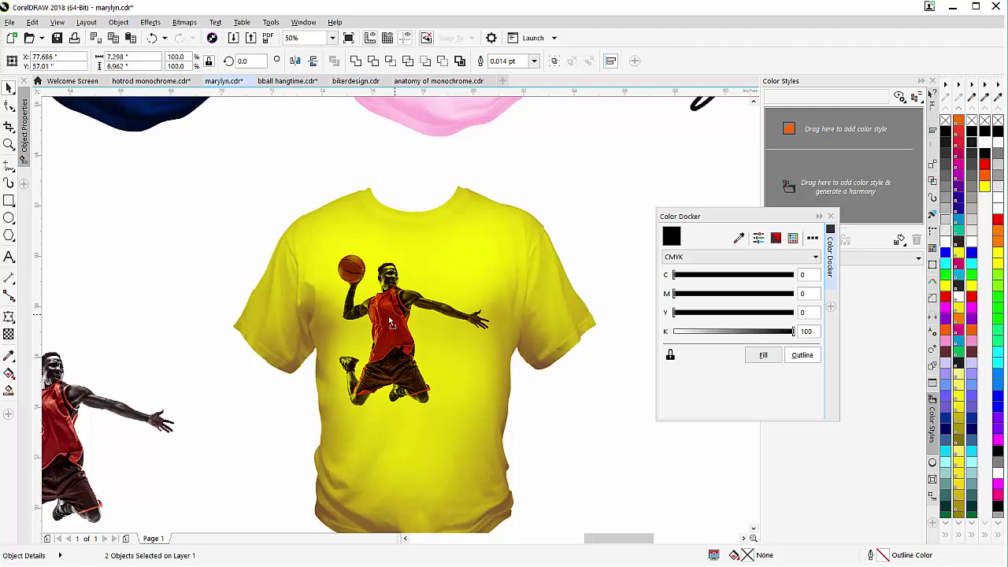
{"action": "left_click_drag", "start_coordinate": [397, 319], "coordinate": [388, 321]}
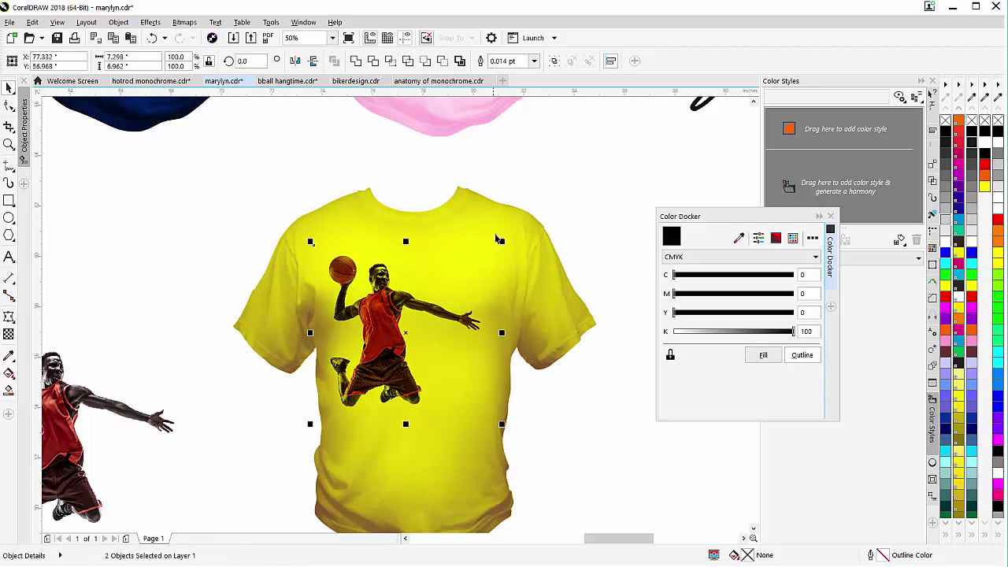
Recolor the fill of the yellow shirt copy to white #FFFFFF as a trial, and change it to aqua #8AFFFD.
{"action": "left_click", "coordinate": [474, 235]}
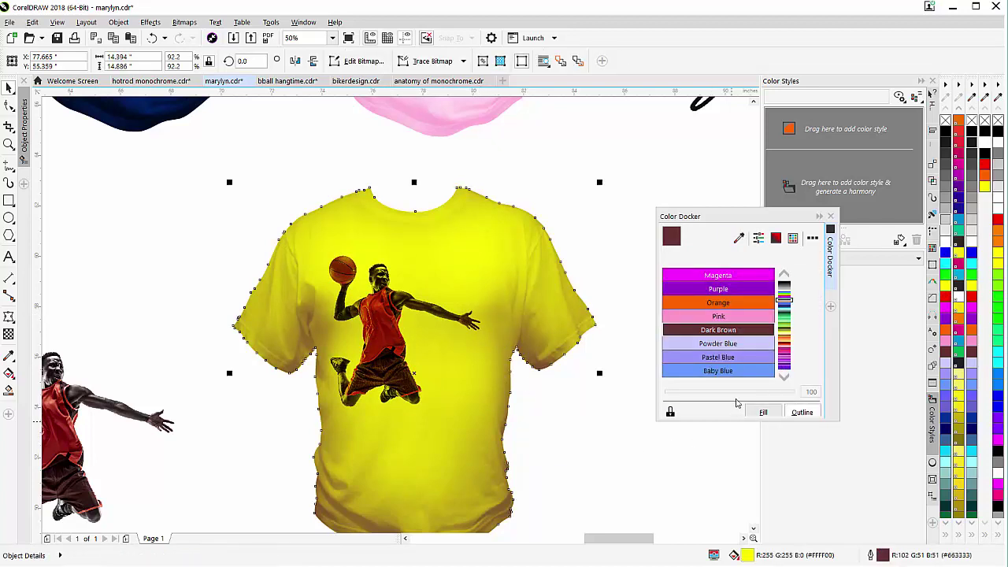
{"action": "left_click", "coordinate": [777, 240]}
{"action": "left_click", "coordinate": [763, 381]}
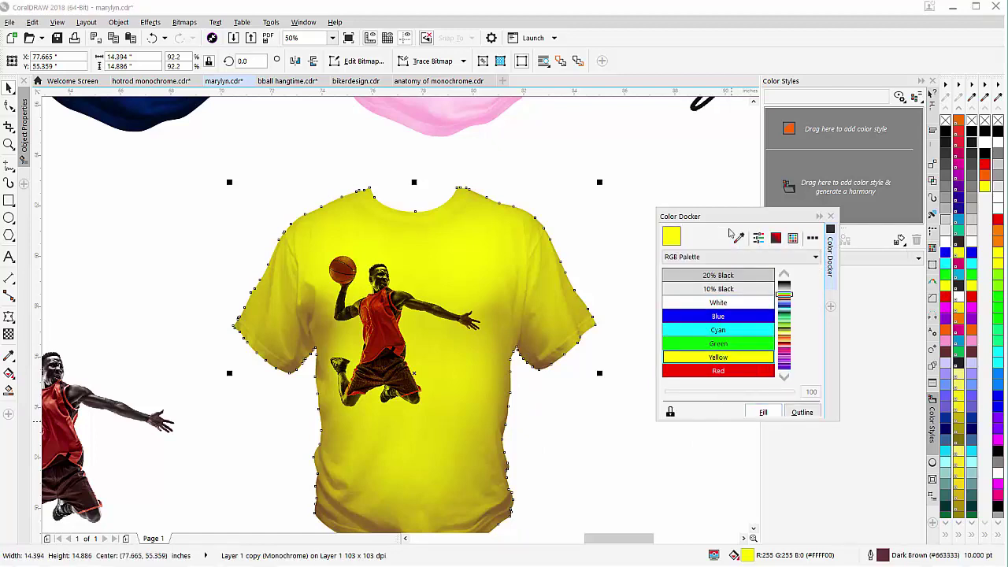
{"action": "left_click", "coordinate": [777, 238]}
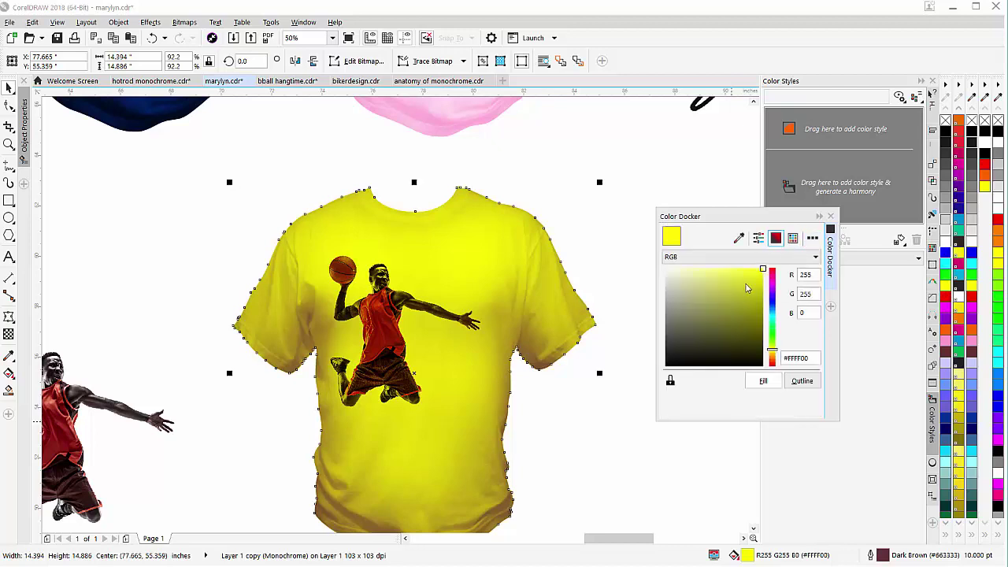
{"action": "mouse_move", "coordinate": [746, 288]}
{"action": "left_mouse_down"}
{"action": "mouse_move", "coordinate": [745, 275]}
{"action": "mouse_move", "coordinate": [724, 292]}
{"action": "mouse_move", "coordinate": [665, 262]}
{"action": "mouse_move", "coordinate": [709, 262]}
{"action": "mouse_move", "coordinate": [714, 276]}
{"action": "mouse_move", "coordinate": [702, 260]}
{"action": "mouse_move", "coordinate": [658, 263]}
{"action": "left_mouse_up"}
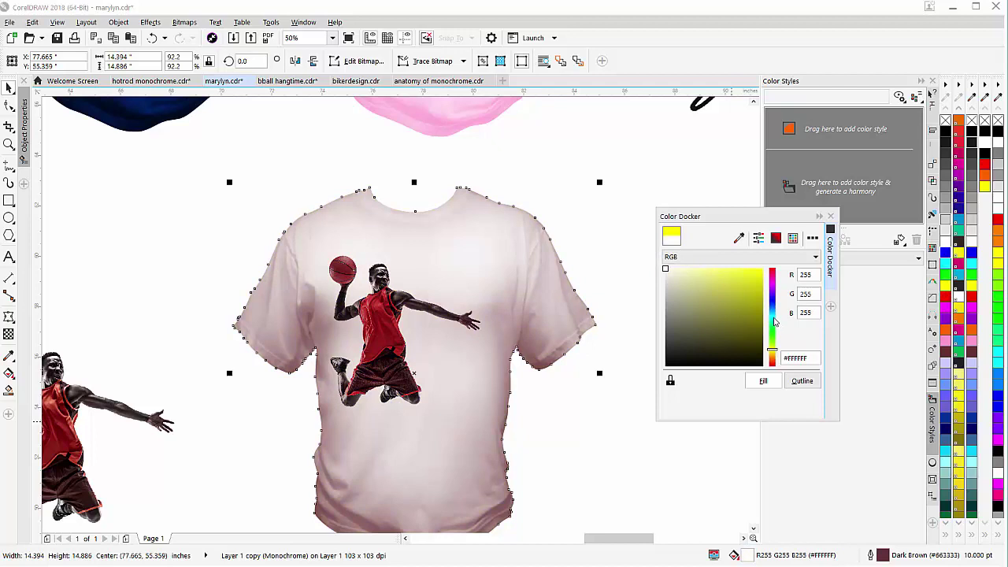
{"action": "left_click", "coordinate": [774, 319]}
{"action": "left_click_drag", "start_coordinate": [668, 271], "coordinate": [709, 267]}
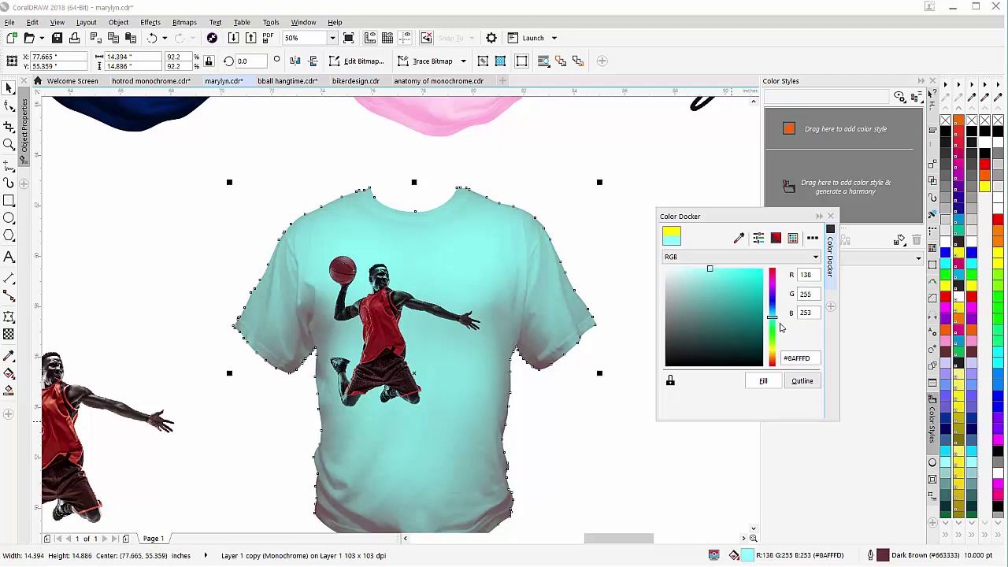
Set the shirt bitmap's outline color to bright blue #1930FF, trying darker and lighter blues on the way.
{"action": "left_click", "coordinate": [803, 381]}
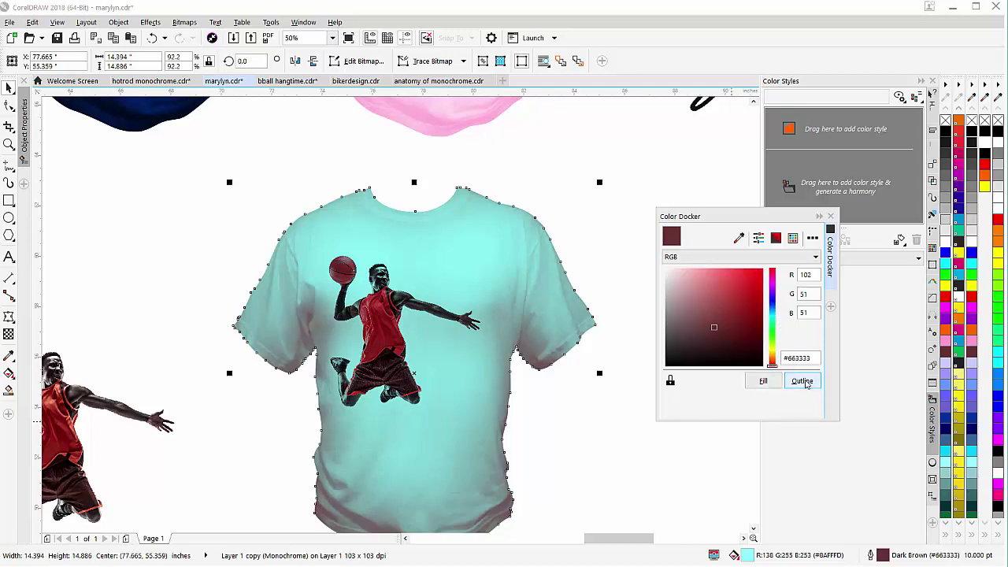
{"action": "left_click", "coordinate": [773, 304]}
{"action": "left_click", "coordinate": [755, 317]}
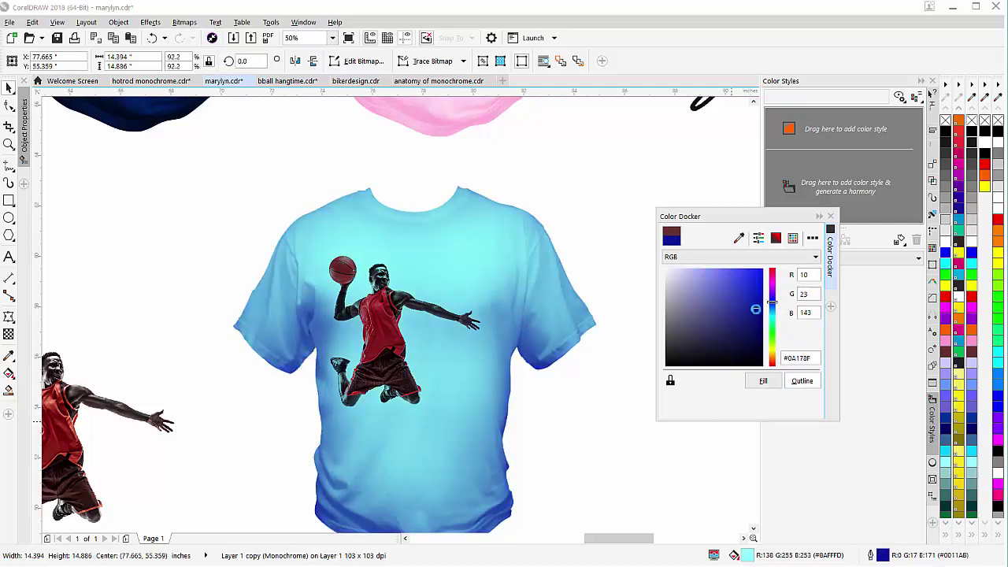
{"action": "left_click", "coordinate": [740, 269]}
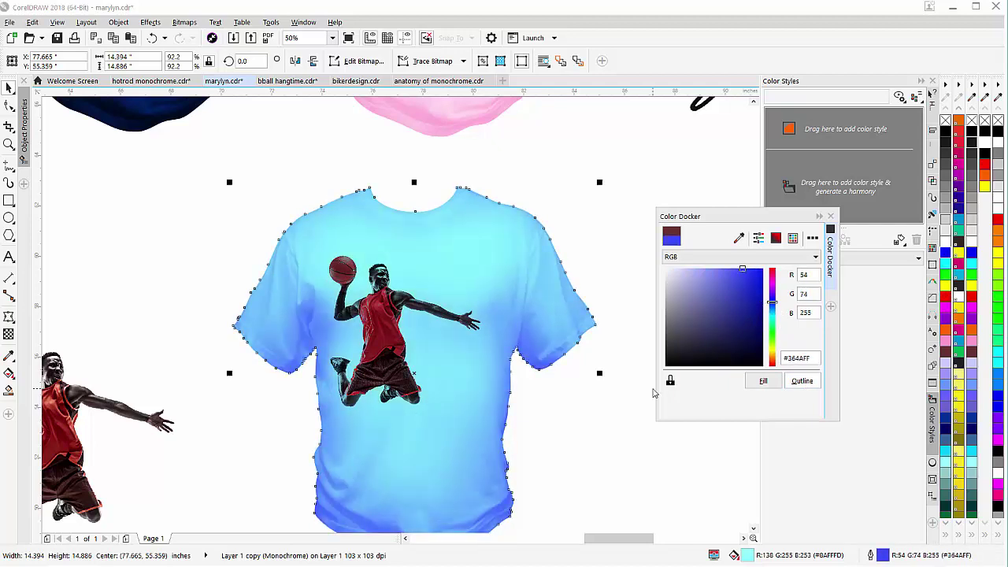
{"action": "left_click", "coordinate": [753, 269]}
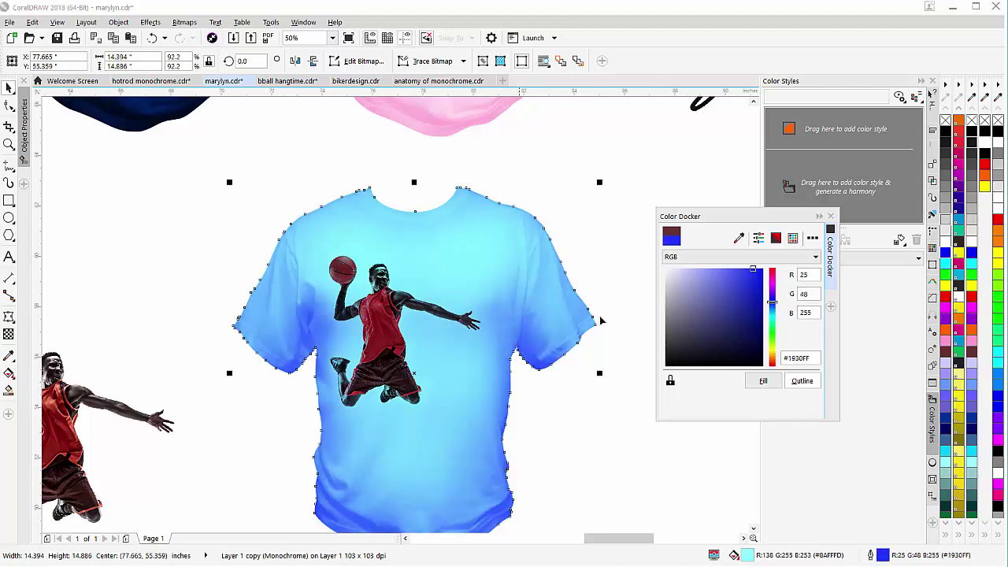
Change the shirt bitmap's fill color to pale yellow #F1FF8A.
{"action": "left_click", "coordinate": [770, 382]}
{"action": "left_click_drag", "start_coordinate": [775, 356], "coordinate": [772, 349]}
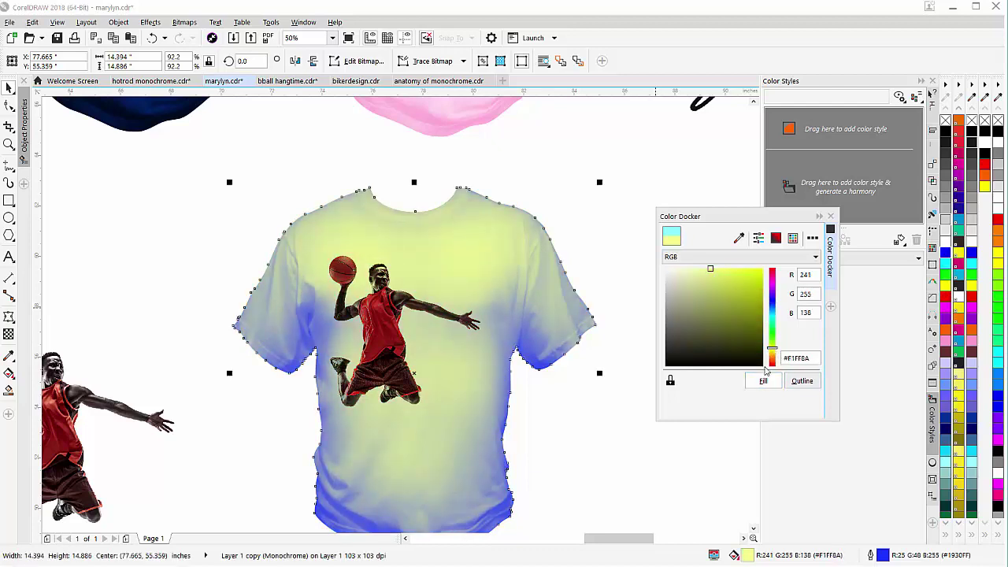
{"action": "left_click", "coordinate": [765, 382]}
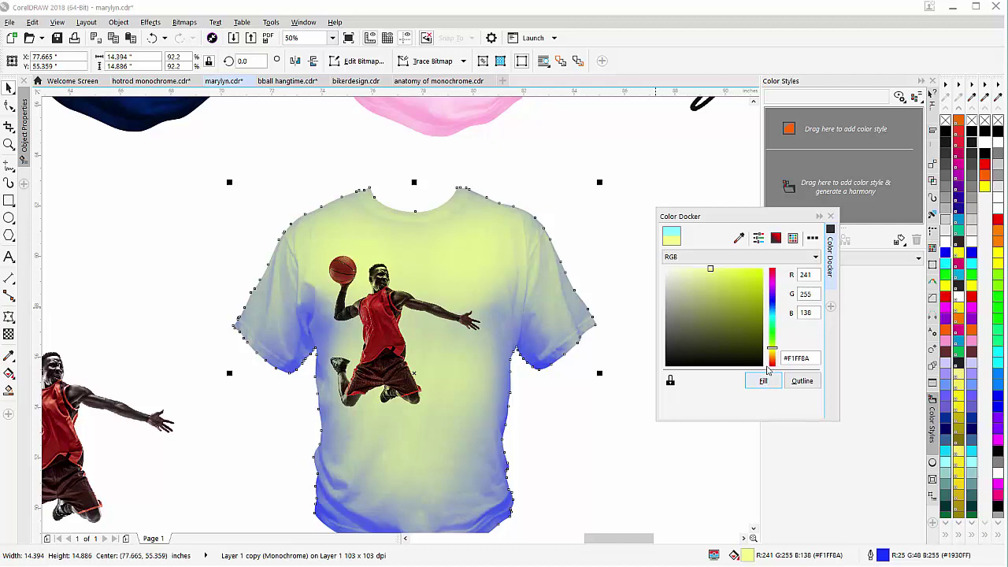
Change the shirt bitmap's outline color to dark brown #572C00.
{"action": "left_click", "coordinate": [802, 382]}
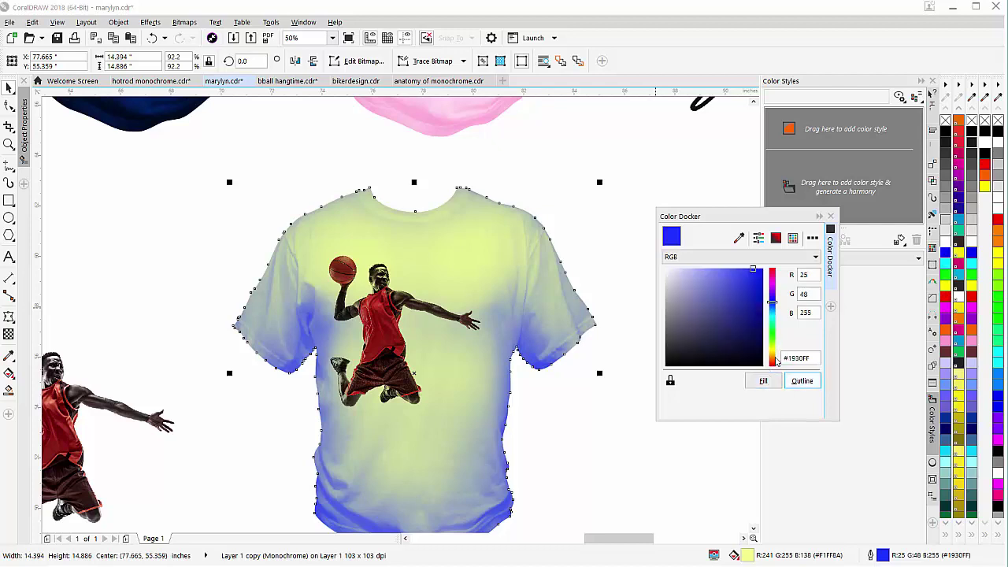
{"action": "left_click", "coordinate": [774, 360]}
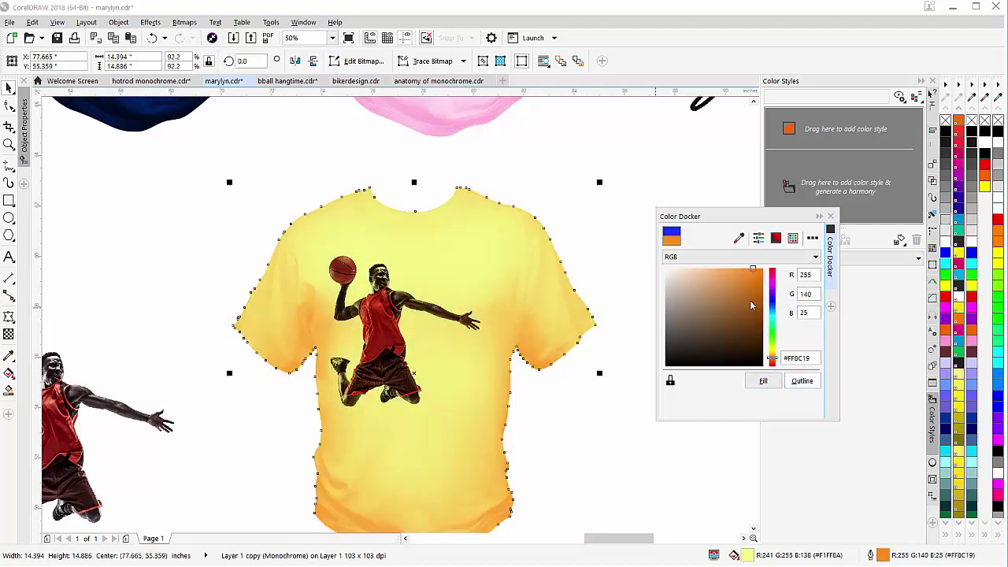
{"action": "left_click_drag", "start_coordinate": [751, 306], "coordinate": [762, 332]}
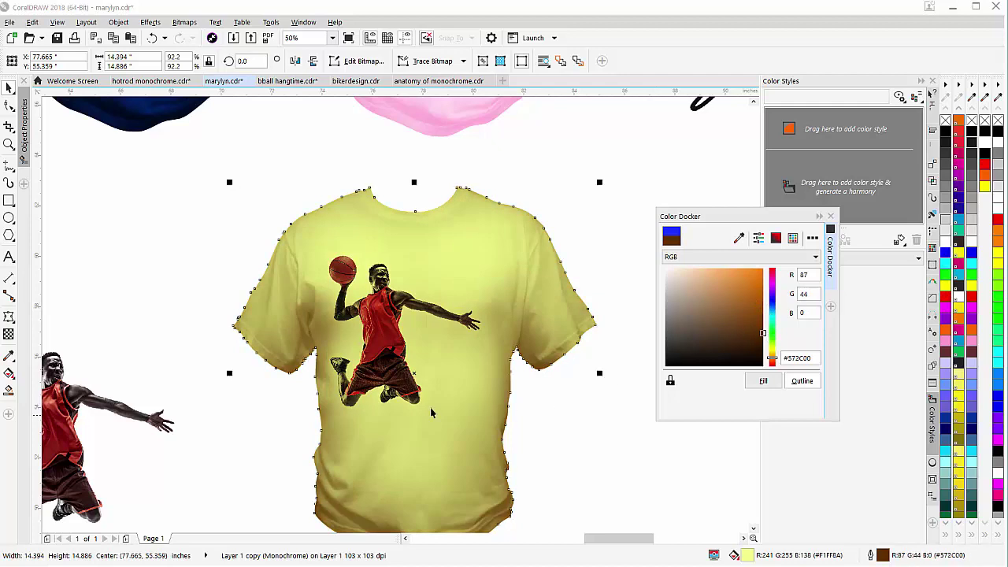
Move the B-TOWN HANG TIME lettering from the original yellow shirt onto the pale yellow shirt, beside the basketball player.
{"action": "key", "text": "F3"}
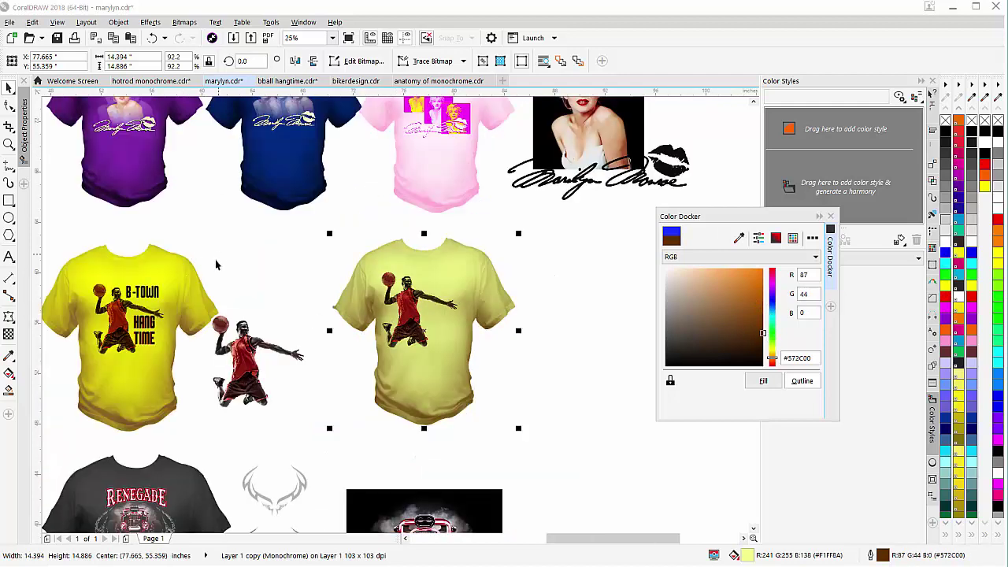
{"action": "left_click", "coordinate": [142, 330]}
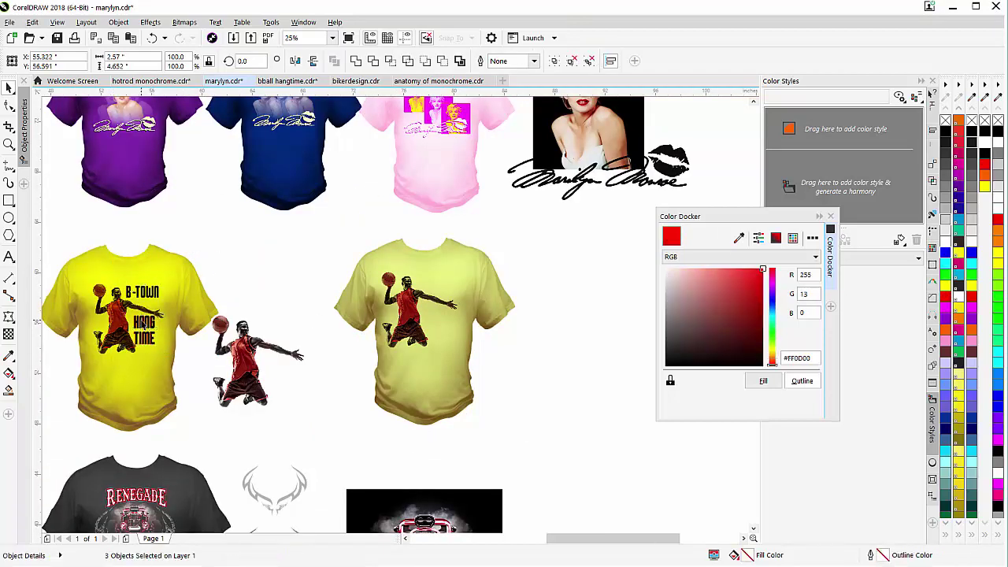
{"action": "left_click_drag", "start_coordinate": [141, 330], "coordinate": [453, 342]}
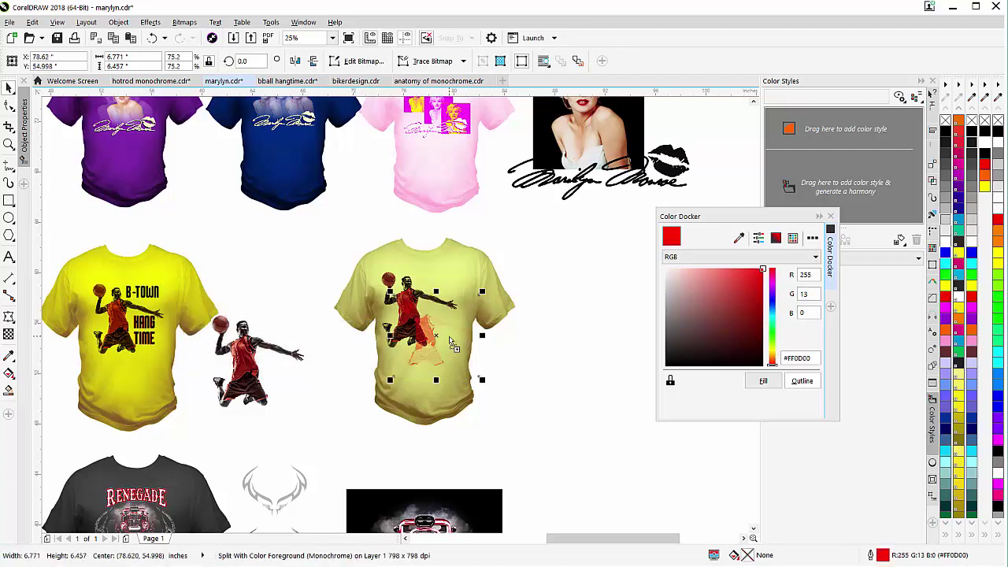
{"action": "key", "text": "ctrl+z"}
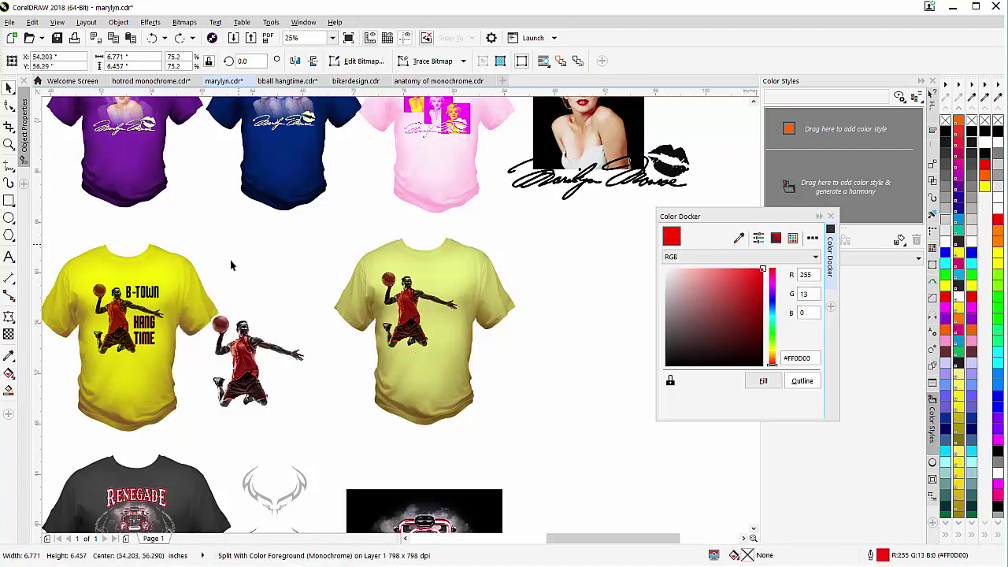
{"action": "left_click_drag", "start_coordinate": [239, 245], "coordinate": [100, 367]}
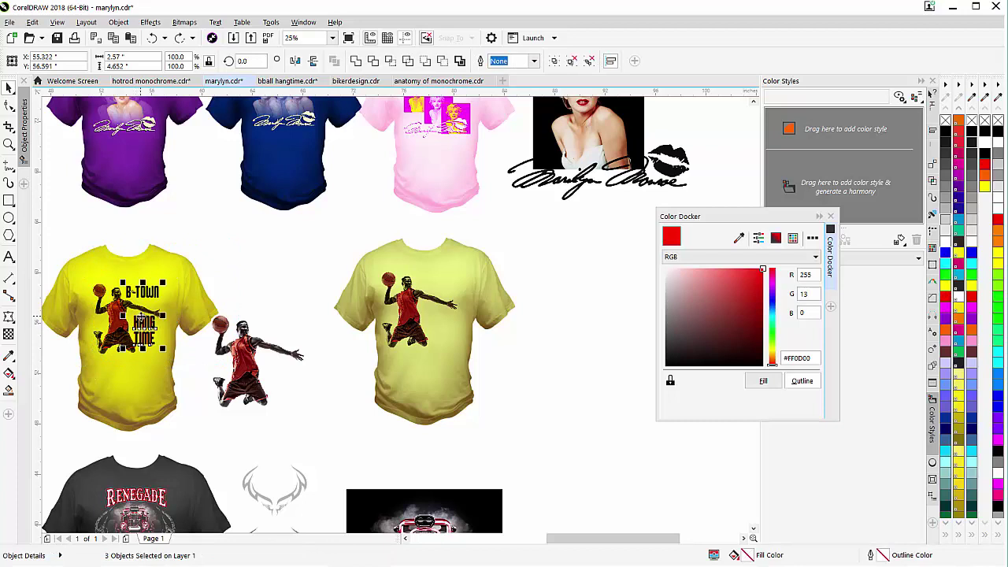
{"action": "mouse_move", "coordinate": [144, 319]}
{"action": "left_mouse_down"}
{"action": "mouse_move", "coordinate": [255, 371]}
{"action": "mouse_move", "coordinate": [381, 363]}
{"action": "mouse_move", "coordinate": [442, 315]}
{"action": "left_mouse_up"}
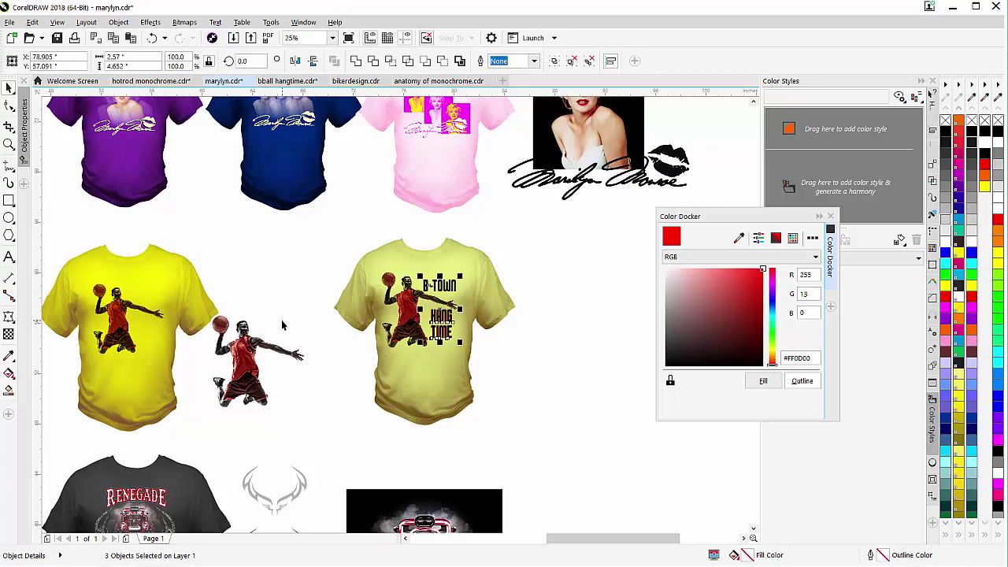
Place a copy of the purple shirt beside the large blue shirt and enlarge it to about 19.75 in wide.
{"action": "scroll", "coordinate": [281, 325], "scroll_direction": "down", "scroll_amount": 1}
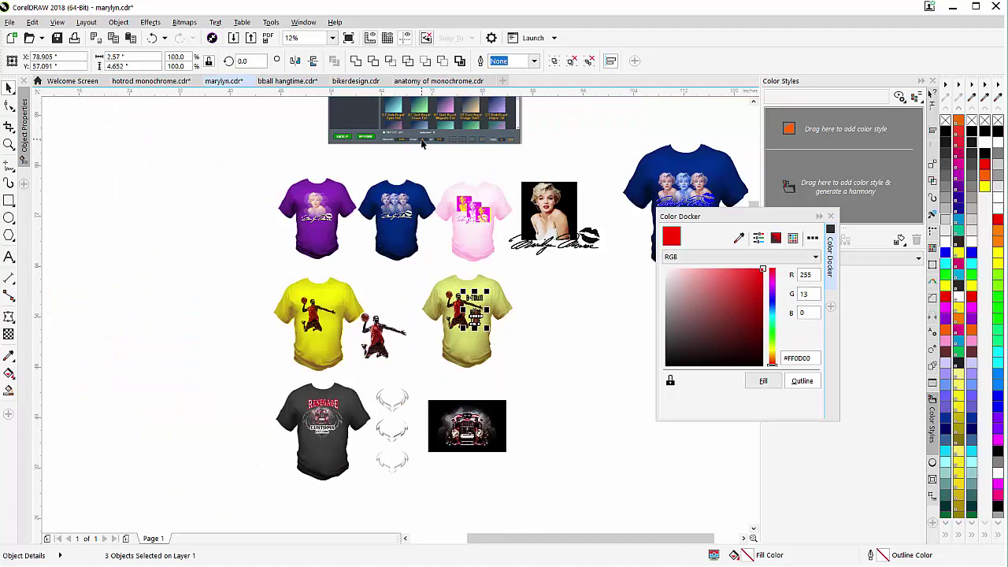
{"action": "scroll", "coordinate": [422, 143], "scroll_direction": "down", "scroll_amount": 1}
{"action": "scroll", "coordinate": [407, 289], "scroll_direction": "up", "scroll_amount": 1}
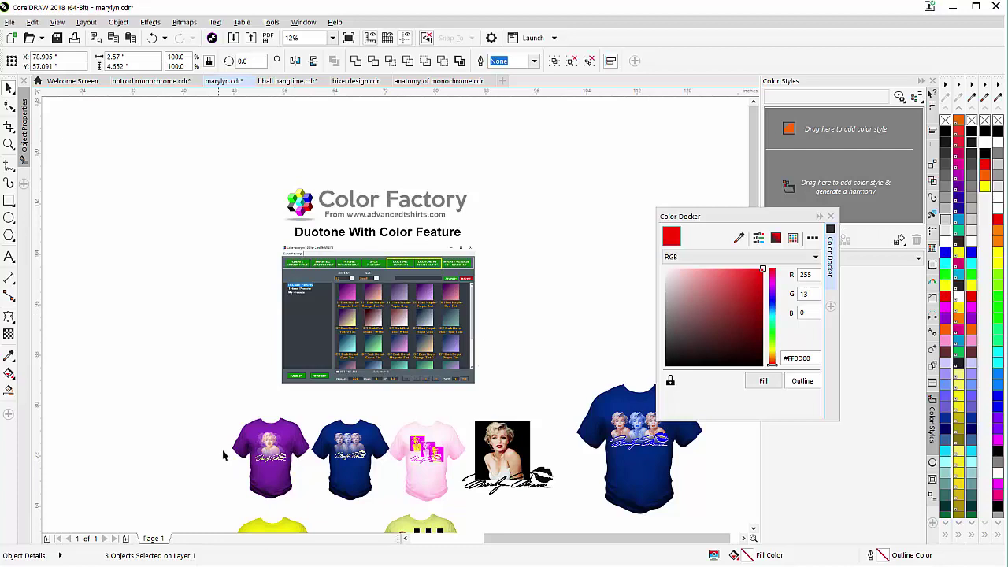
{"action": "scroll", "coordinate": [262, 453], "scroll_direction": "up", "scroll_amount": 3}
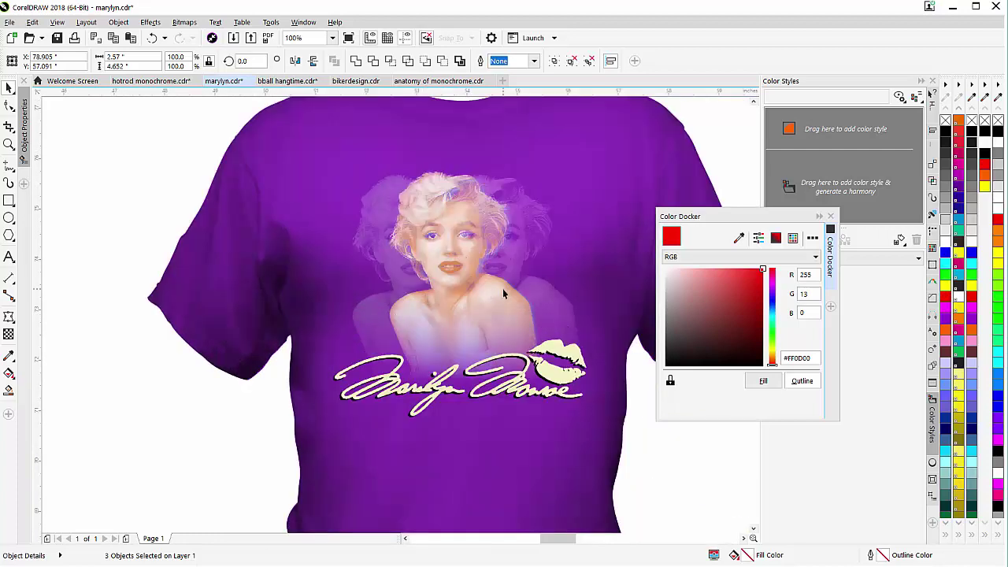
{"action": "scroll", "coordinate": [394, 315], "scroll_direction": "down", "scroll_amount": 4}
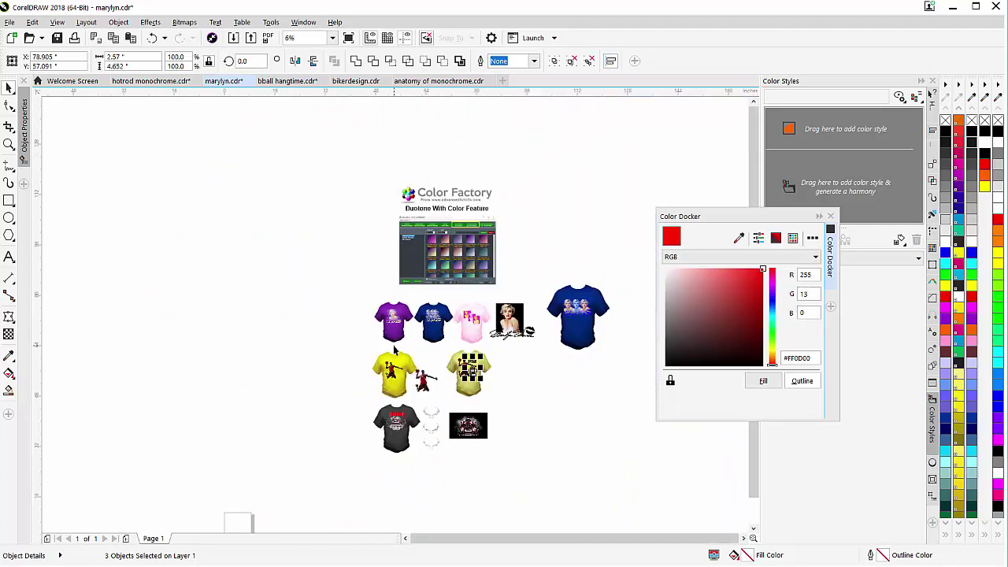
{"action": "left_click_drag", "start_coordinate": [393, 321], "coordinate": [627, 327]}
{"action": "left_click_drag", "start_coordinate": [709, 216], "coordinate": [298, 334]}
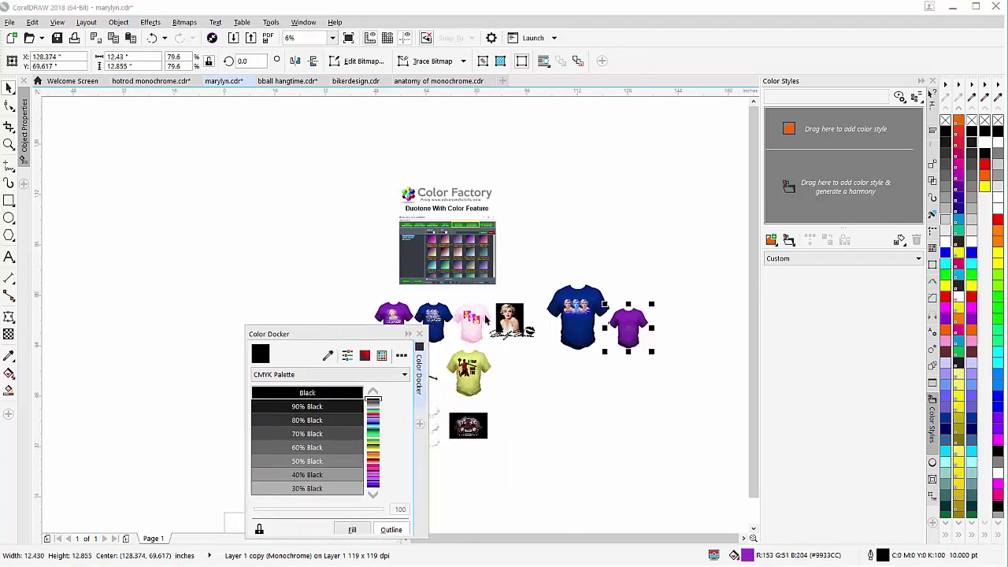
{"action": "left_click_drag", "start_coordinate": [651, 305], "coordinate": [674, 283]}
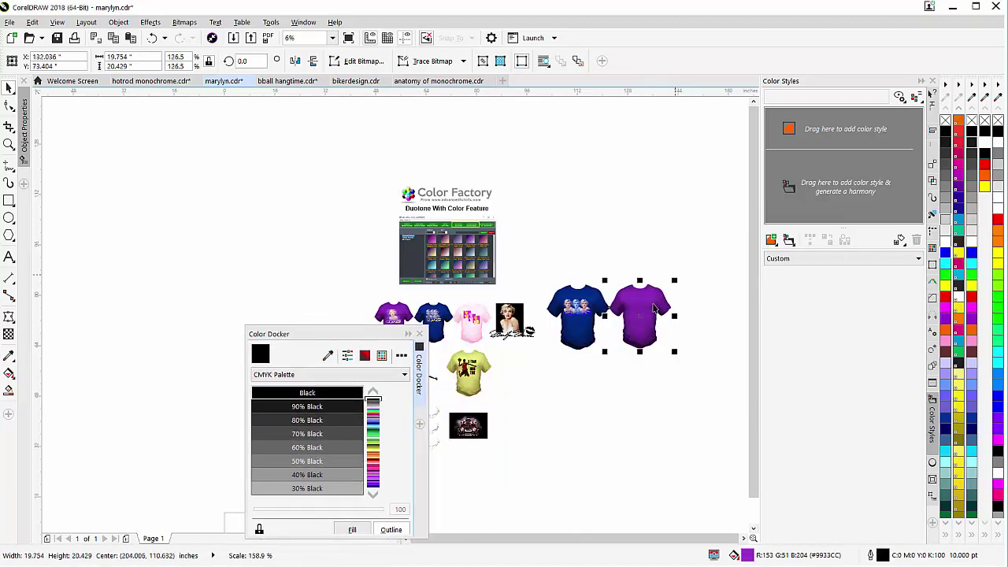
Place a Marilyn Monroe portrait from the large blue shirt on the chest of the large purple shirt, enlarged to about 5.9 in wide.
{"action": "scroll", "coordinate": [445, 319], "scroll_direction": "up", "scroll_amount": 1}
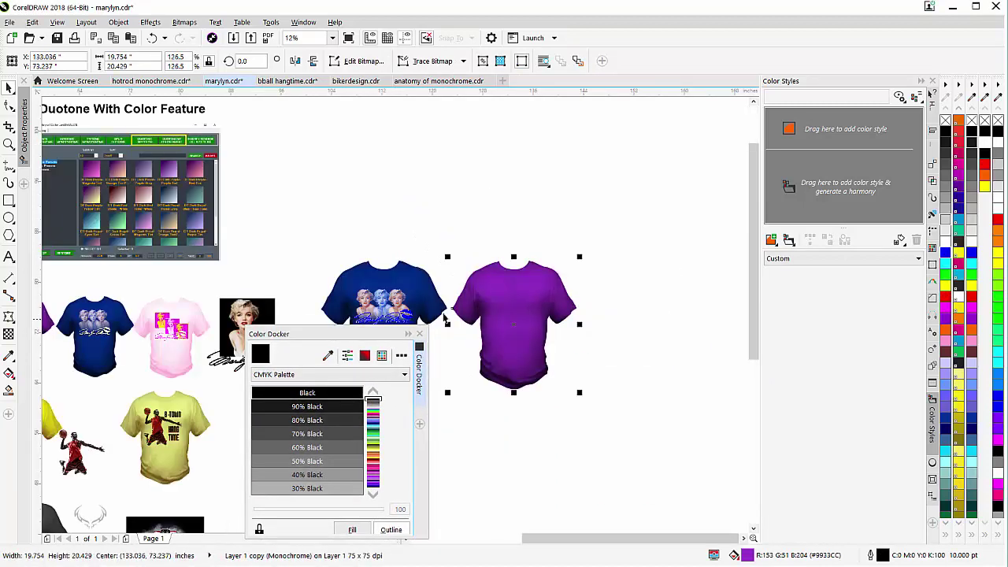
{"action": "left_click", "coordinate": [380, 282]}
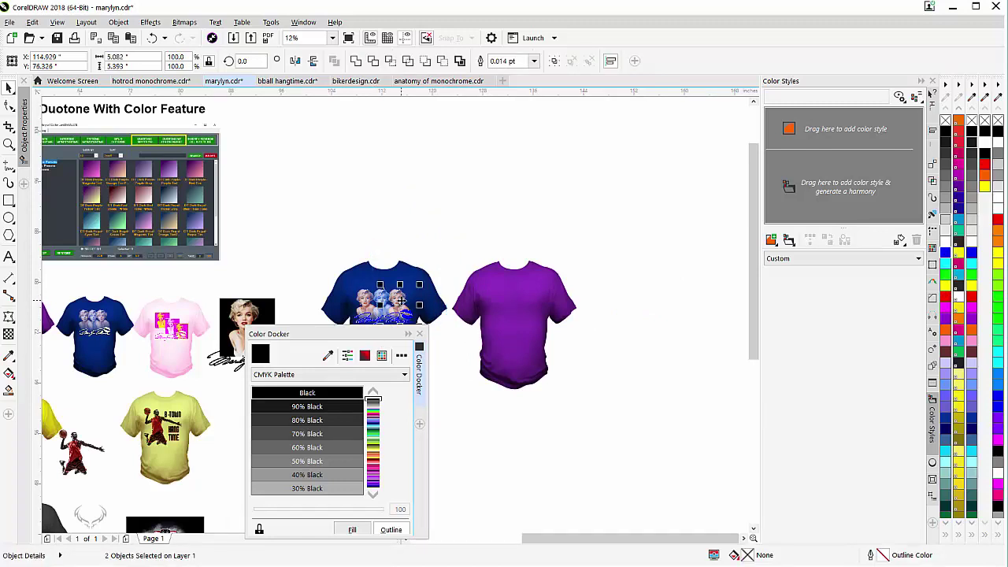
{"action": "left_click_drag", "start_coordinate": [485, 314], "coordinate": [512, 313]}
{"action": "scroll", "coordinate": [544, 306], "scroll_direction": "up", "scroll_amount": 4}
{"action": "left_click_drag", "start_coordinate": [328, 335], "coordinate": [772, 293]}
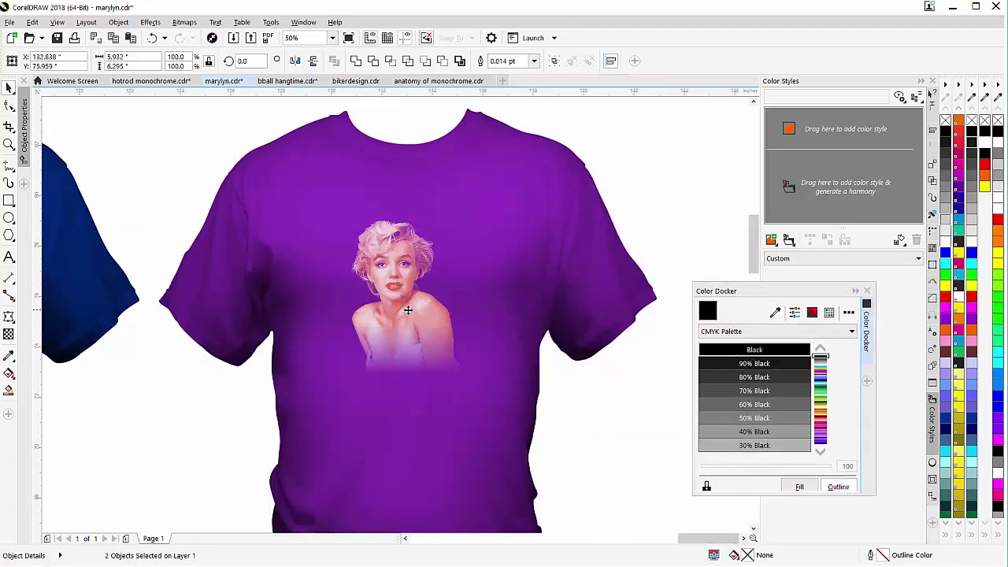
Move the portrait slightly higher on the purple shirt and duplicate its white layer to the right, ordered behind the orange layer.
{"action": "left_click_drag", "start_coordinate": [403, 308], "coordinate": [411, 298]}
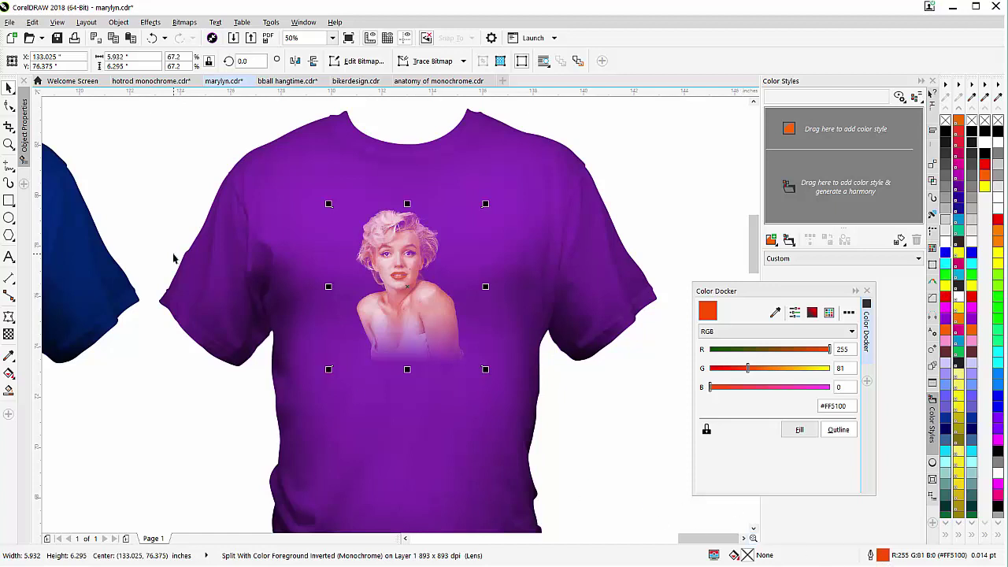
{"action": "left_click", "coordinate": [402, 309]}
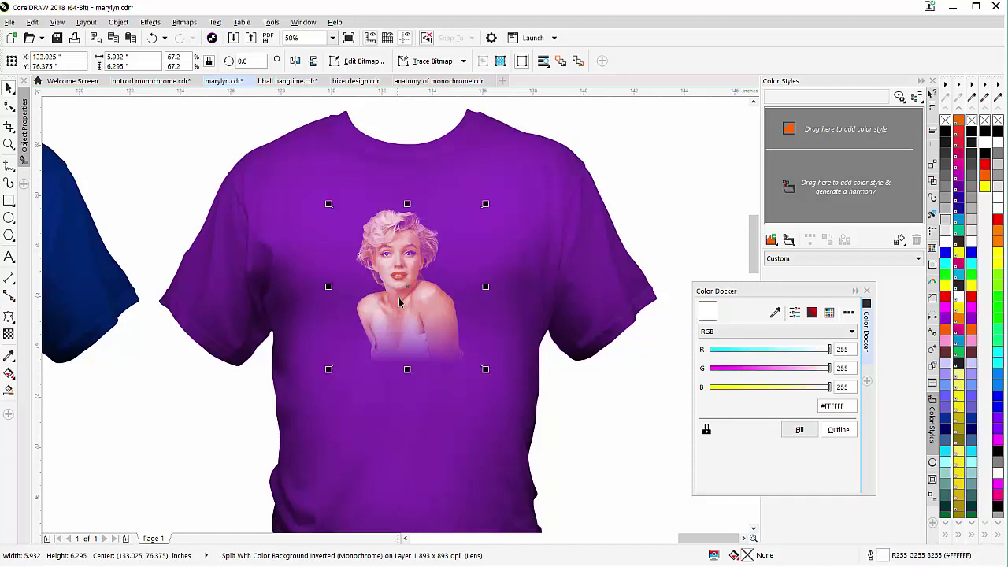
{"action": "left_click_drag", "start_coordinate": [407, 288], "coordinate": [445, 287]}
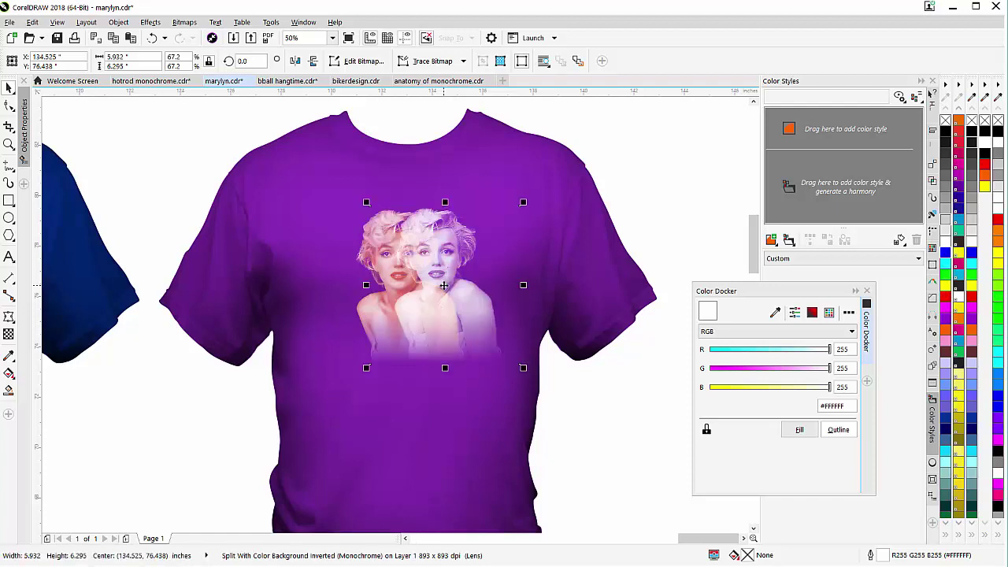
{"action": "right_click", "coordinate": [443, 287]}
{"action": "mouse_move", "coordinate": [581, 511]}
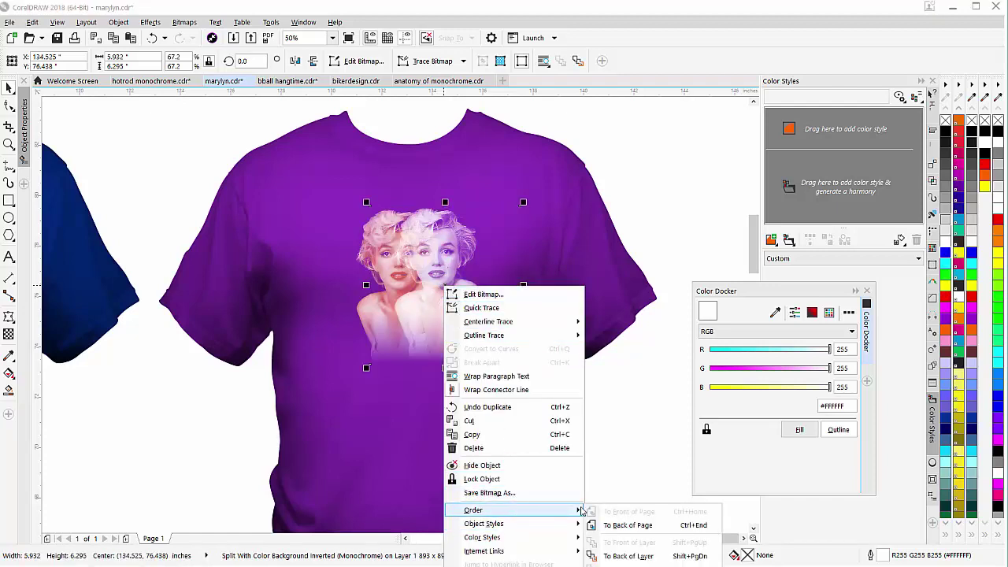
{"action": "left_click", "coordinate": [628, 556]}
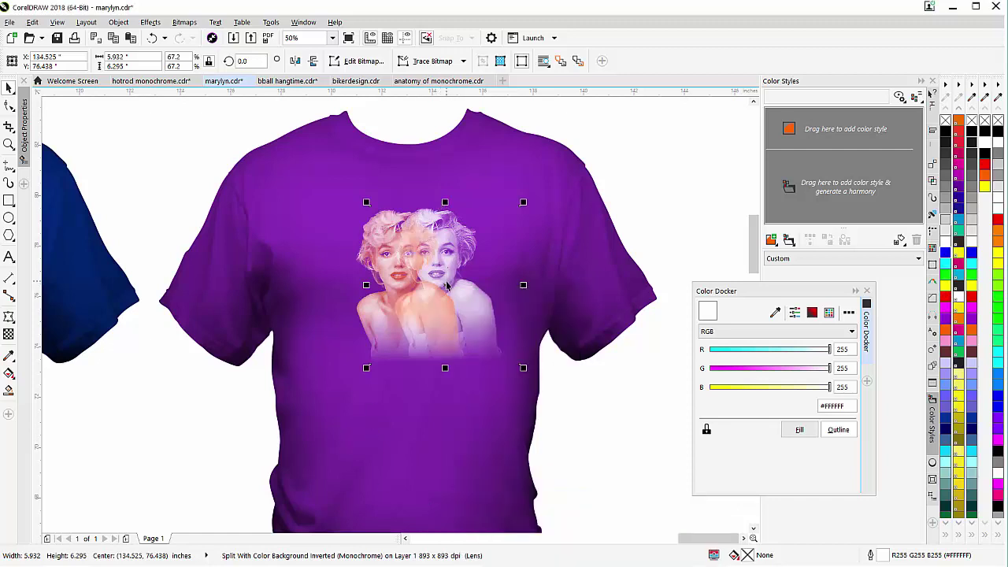
{"action": "left_click_drag", "start_coordinate": [446, 288], "coordinate": [461, 281]}
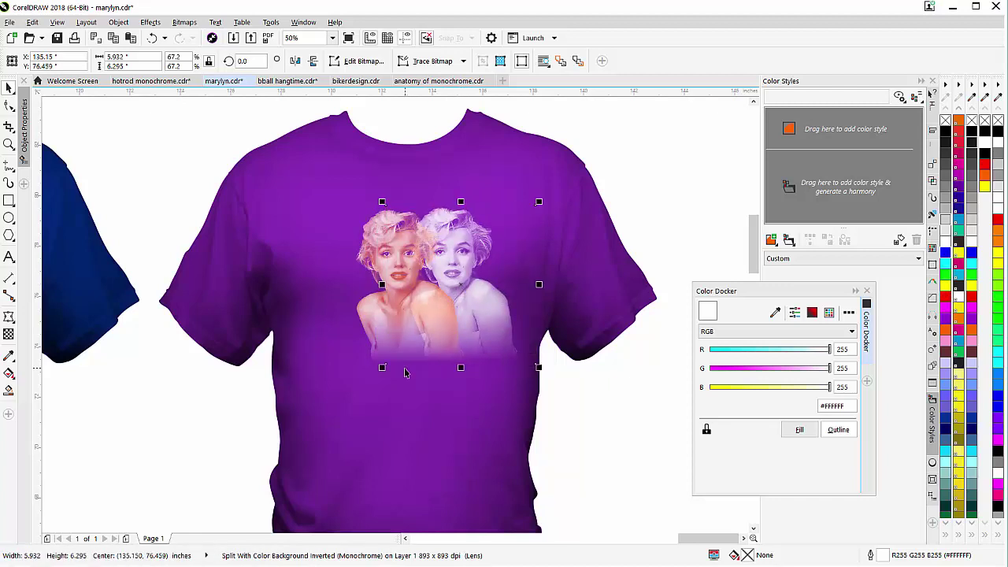
Place a second copy of the white portrait layer left of the center portrait and order it behind the orange layer.
{"action": "left_click_drag", "start_coordinate": [463, 285], "coordinate": [352, 288]}
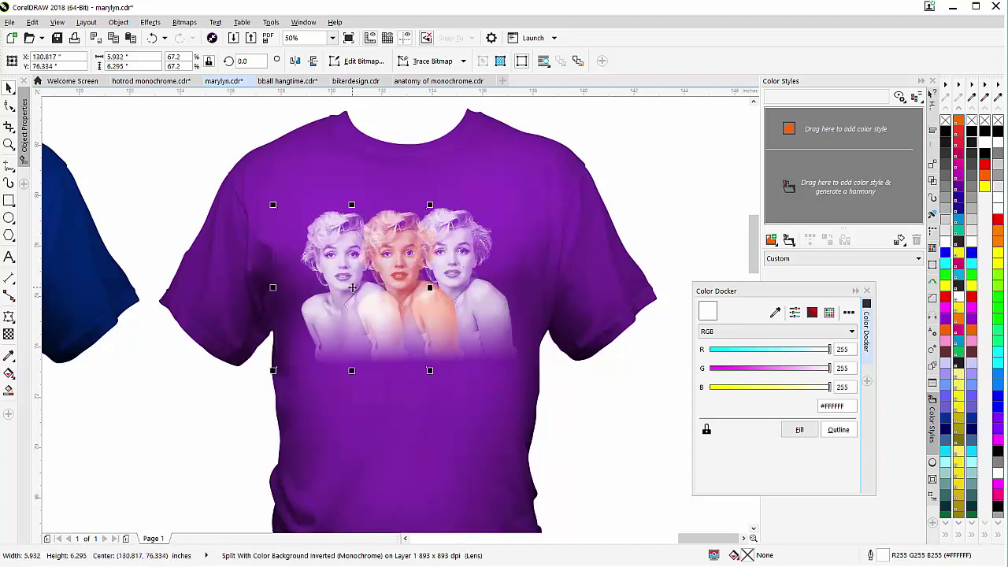
{"action": "right_click", "coordinate": [352, 289]}
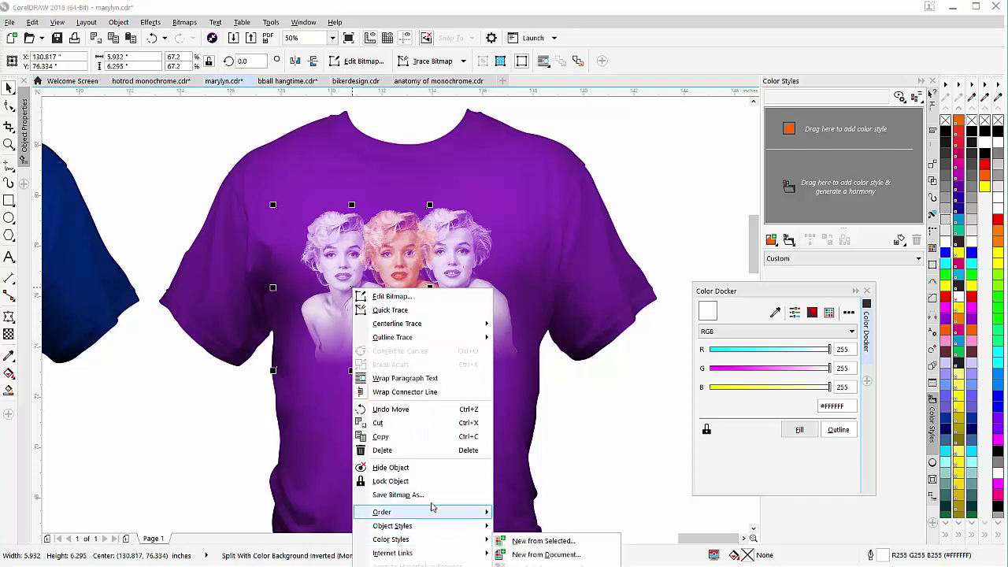
{"action": "mouse_move", "coordinate": [432, 508]}
{"action": "left_click", "coordinate": [577, 308]}
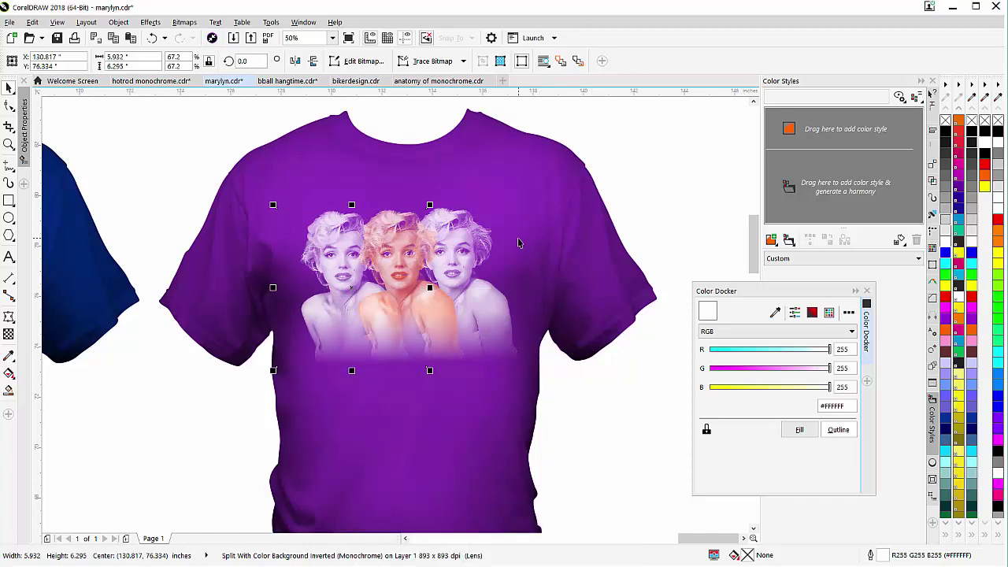
Set the outline color of both side portraits to light pink #FF9EFC.
{"action": "left_click", "coordinate": [496, 236], "text": "shift"}
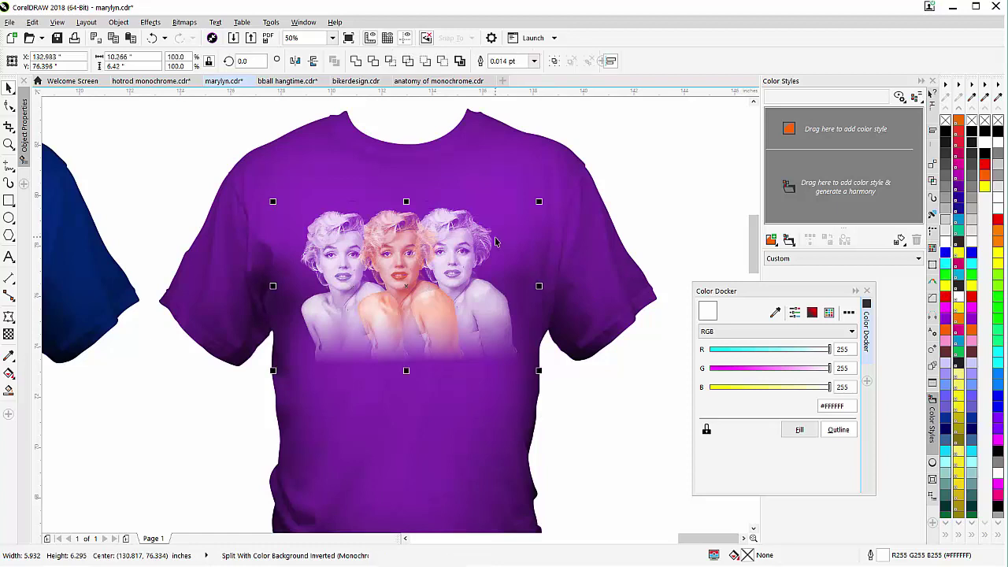
{"action": "left_click", "coordinate": [813, 313]}
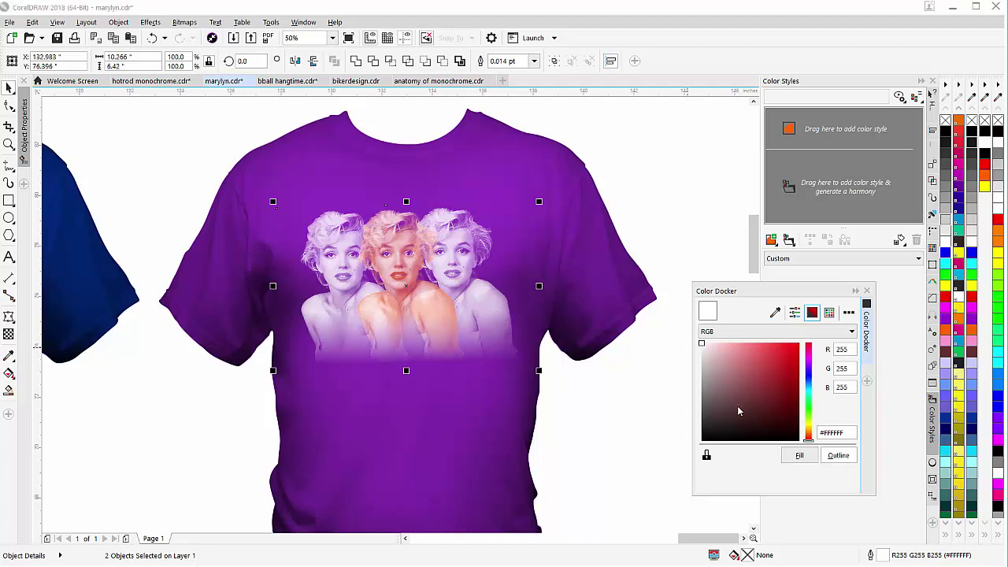
{"action": "left_click", "coordinate": [707, 456]}
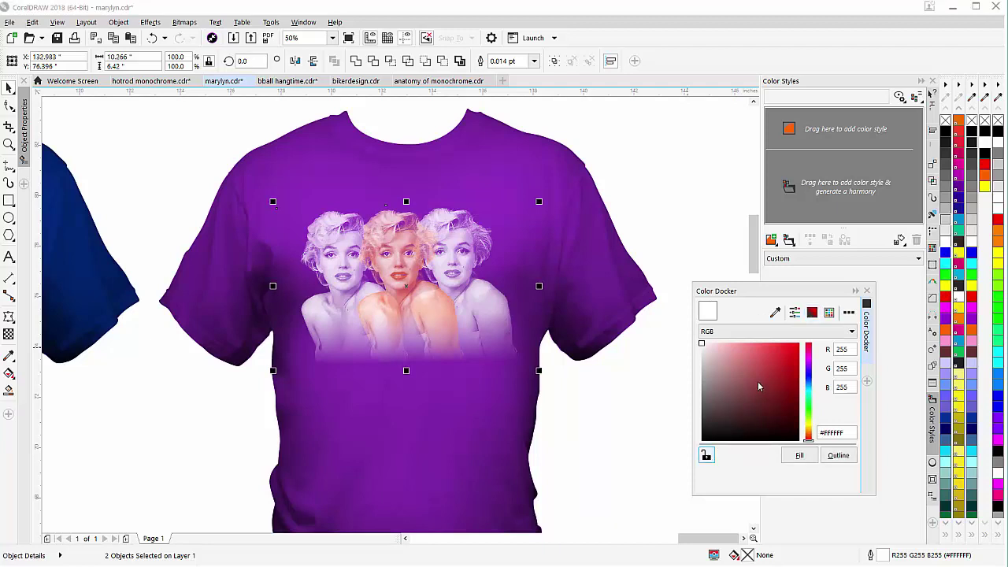
{"action": "left_click", "coordinate": [809, 368]}
{"action": "left_click_drag", "start_coordinate": [809, 369], "coordinate": [811, 360]}
{"action": "left_click_drag", "start_coordinate": [744, 355], "coordinate": [738, 343]}
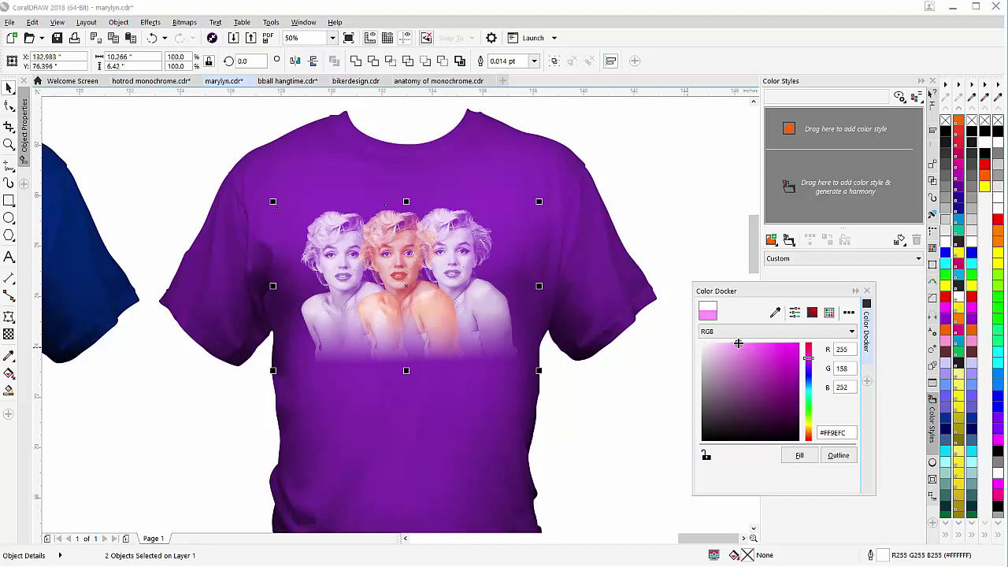
{"action": "left_click", "coordinate": [706, 456]}
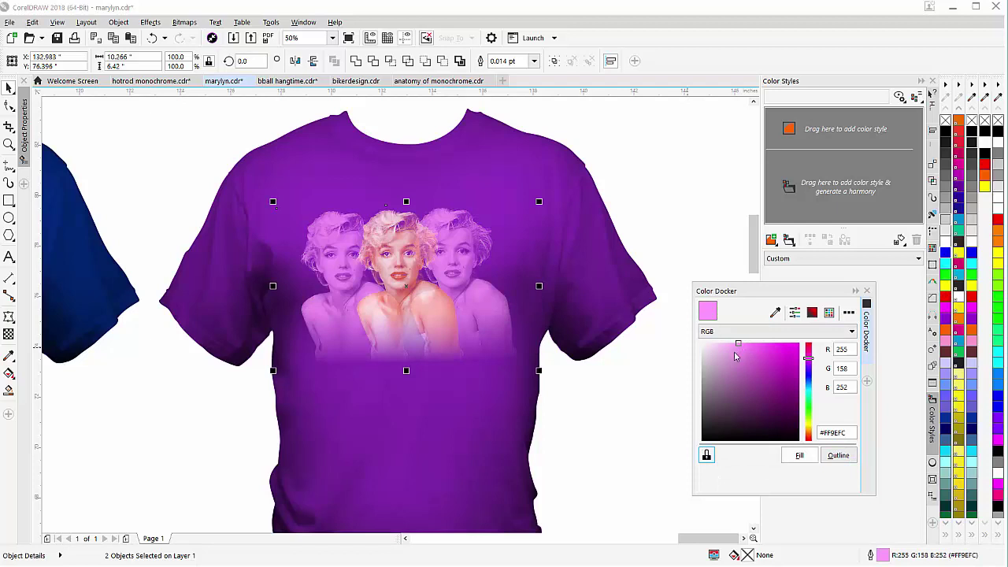
Try dark purple #420F40 as both the fill and the outline color of the two side portraits.
{"action": "mouse_move", "coordinate": [738, 345]}
{"action": "left_mouse_down"}
{"action": "mouse_move", "coordinate": [753, 373]}
{"action": "mouse_move", "coordinate": [724, 360]}
{"action": "mouse_move", "coordinate": [761, 385]}
{"action": "mouse_move", "coordinate": [777, 414]}
{"action": "left_mouse_up"}
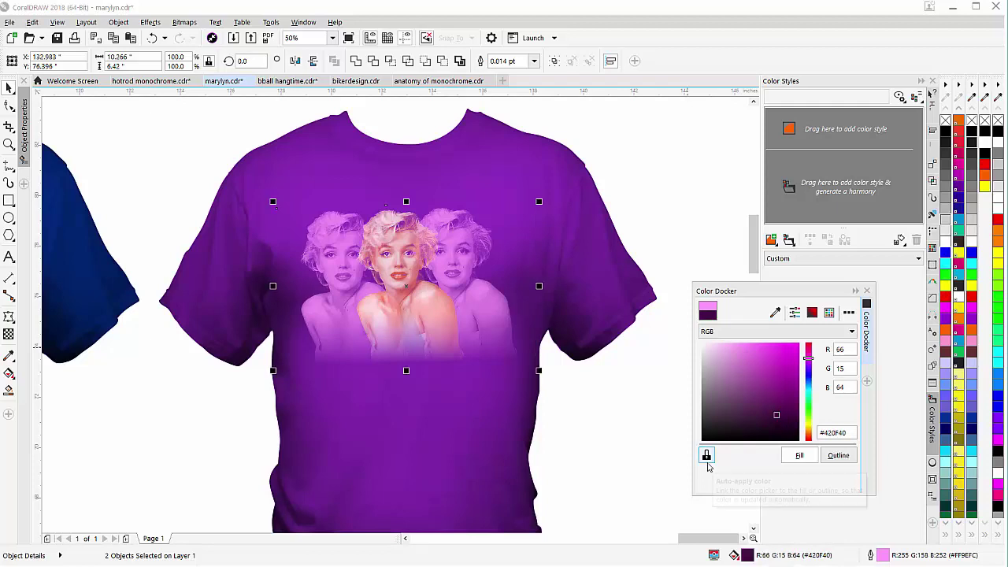
{"action": "left_click", "coordinate": [706, 457]}
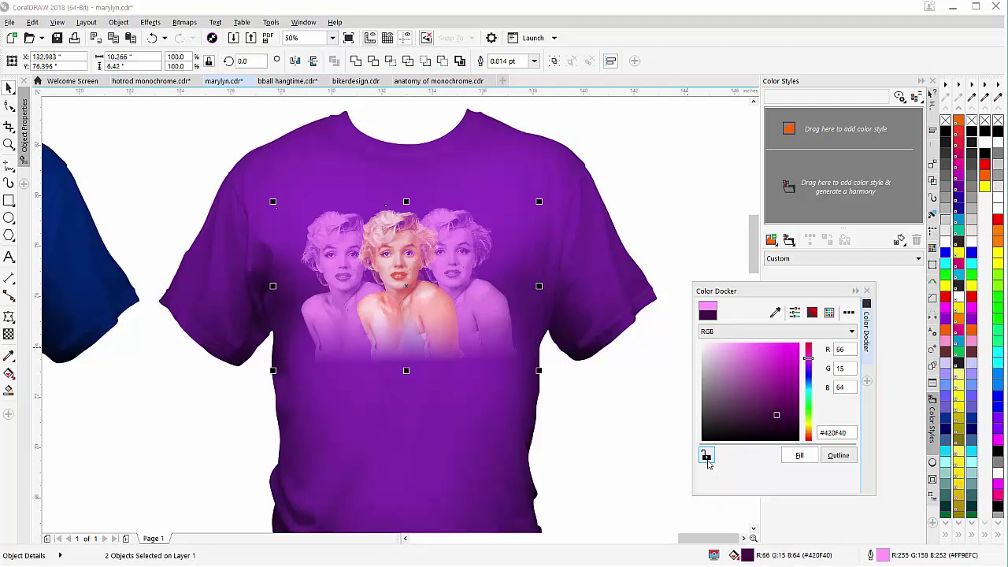
{"action": "left_click", "coordinate": [840, 457]}
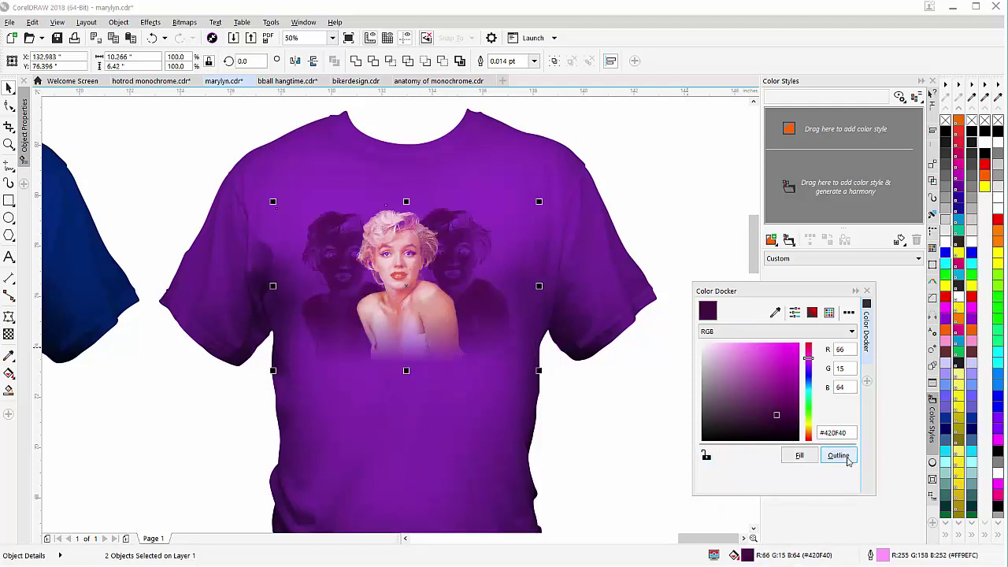
{"action": "left_click", "coordinate": [800, 457]}
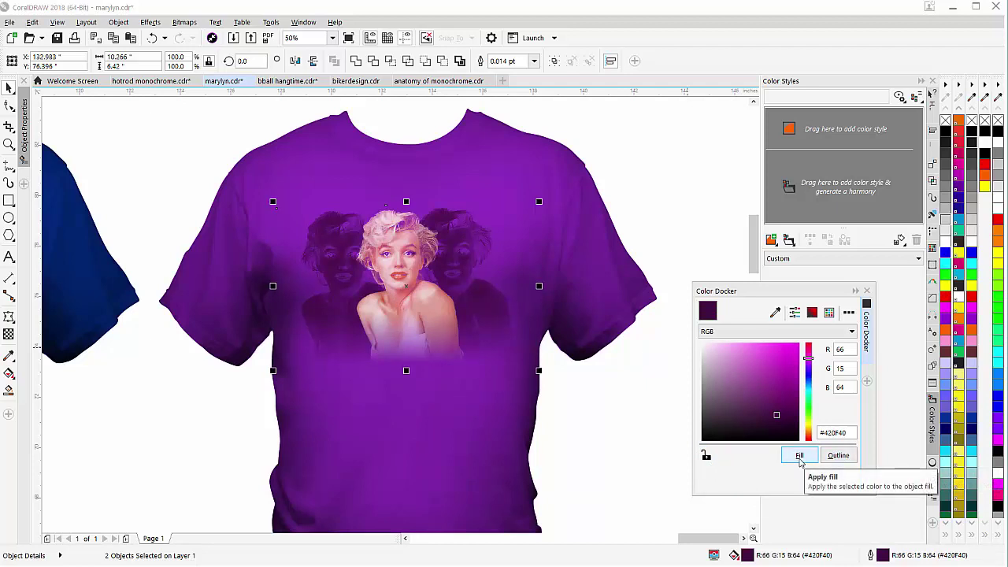
Remove the fill from the two side portraits and set their outline color to pink #FF7AFB.
{"action": "left_click", "coordinate": [973, 121]}
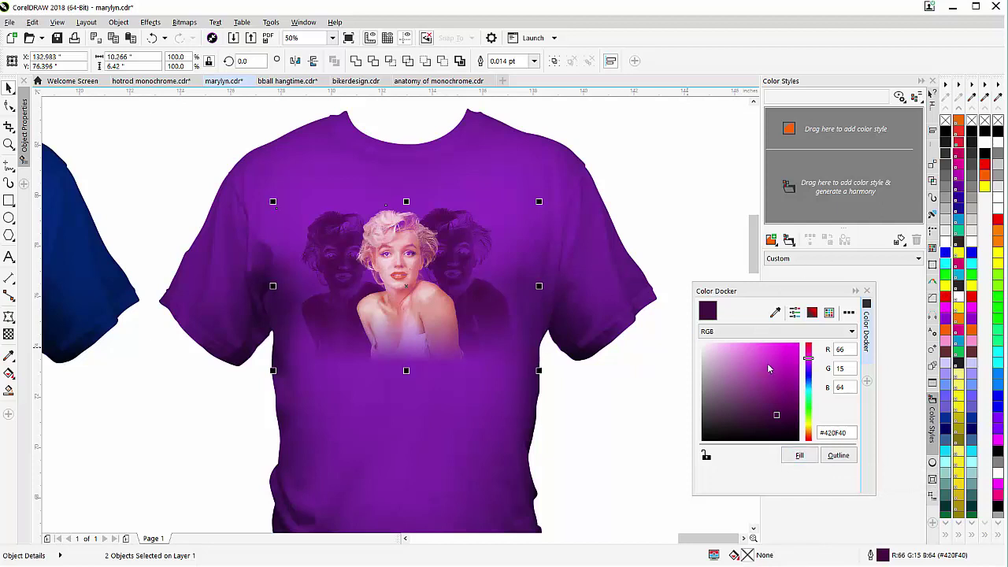
{"action": "left_click_drag", "start_coordinate": [768, 359], "coordinate": [753, 343]}
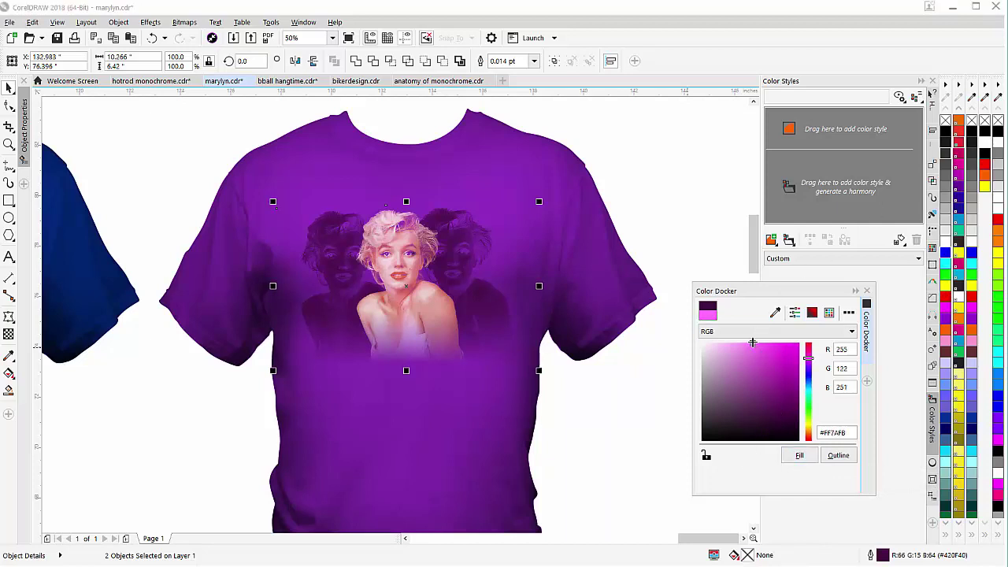
{"action": "left_click", "coordinate": [839, 457]}
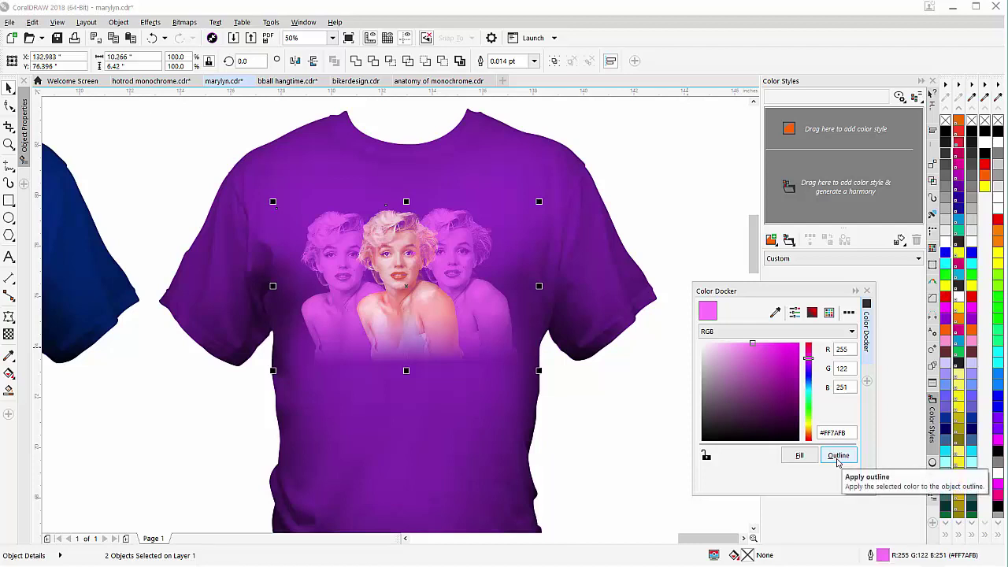
Place the blue Marilyn Monroe signature and lips from the blue shirt across the bottom of the purple shirt's portraits.
{"action": "key", "text": "F3"}
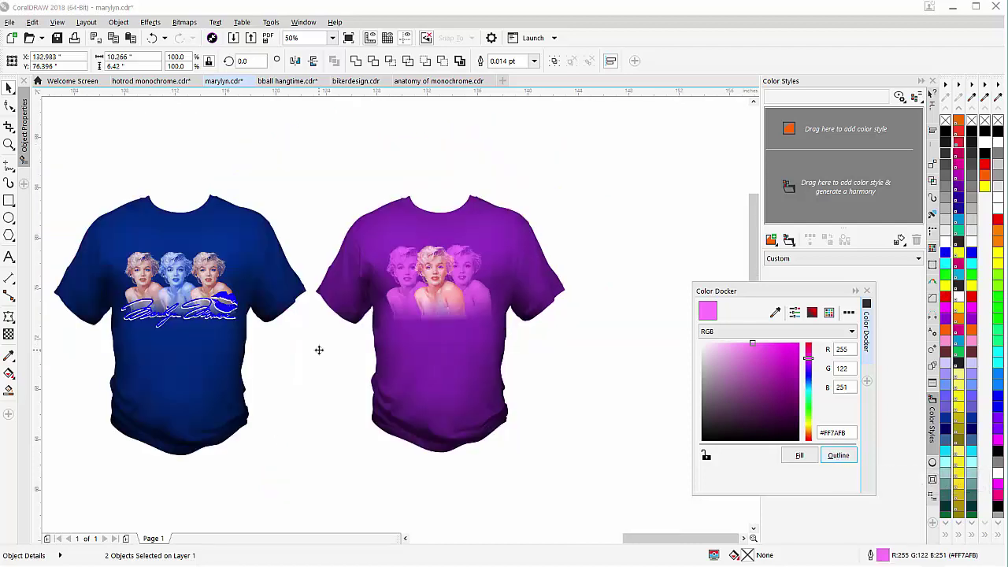
{"action": "left_click_drag", "start_coordinate": [287, 362], "coordinate": [116, 317]}
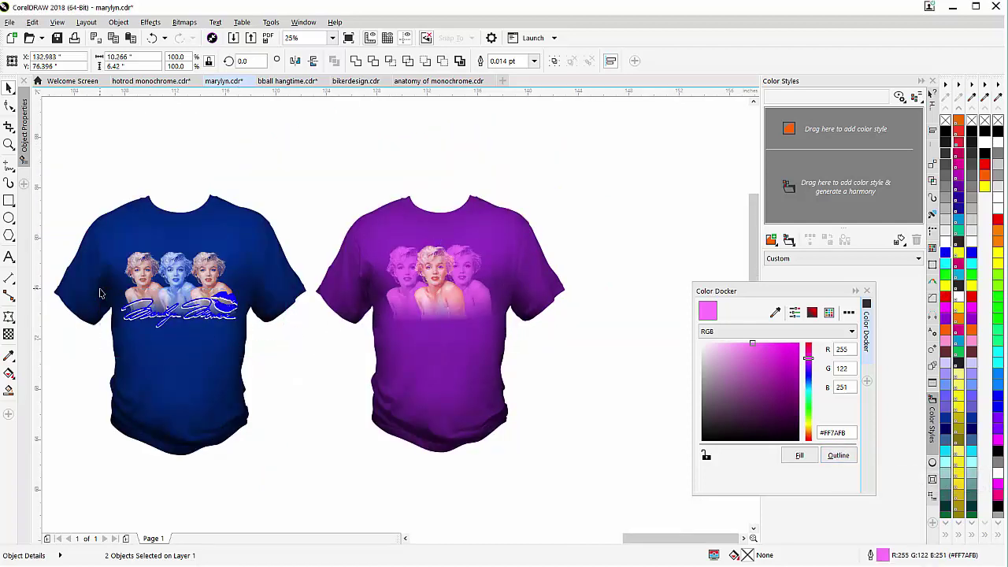
{"action": "left_click_drag", "start_coordinate": [294, 352], "coordinate": [59, 276]}
{"action": "mouse_move", "coordinate": [182, 311]}
{"action": "left_mouse_down"}
{"action": "mouse_move", "coordinate": [354, 344]}
{"action": "mouse_move", "coordinate": [443, 325]}
{"action": "left_mouse_up"}
{"action": "scroll", "coordinate": [442, 326], "scroll_direction": "up", "scroll_amount": 1}
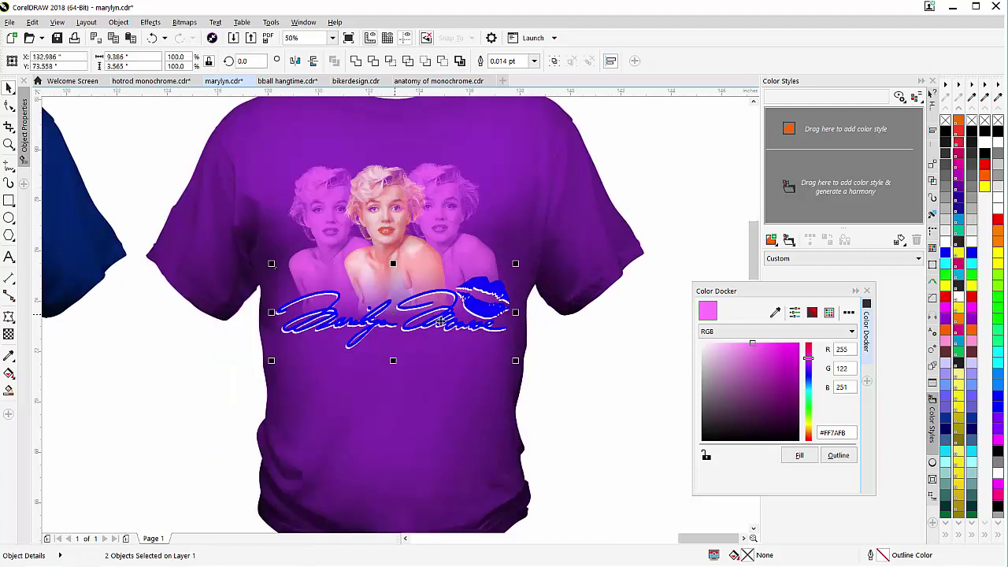
Overlay a slightly offset duplicate of the orange layer on the center portrait.
{"action": "left_click", "coordinate": [392, 208]}
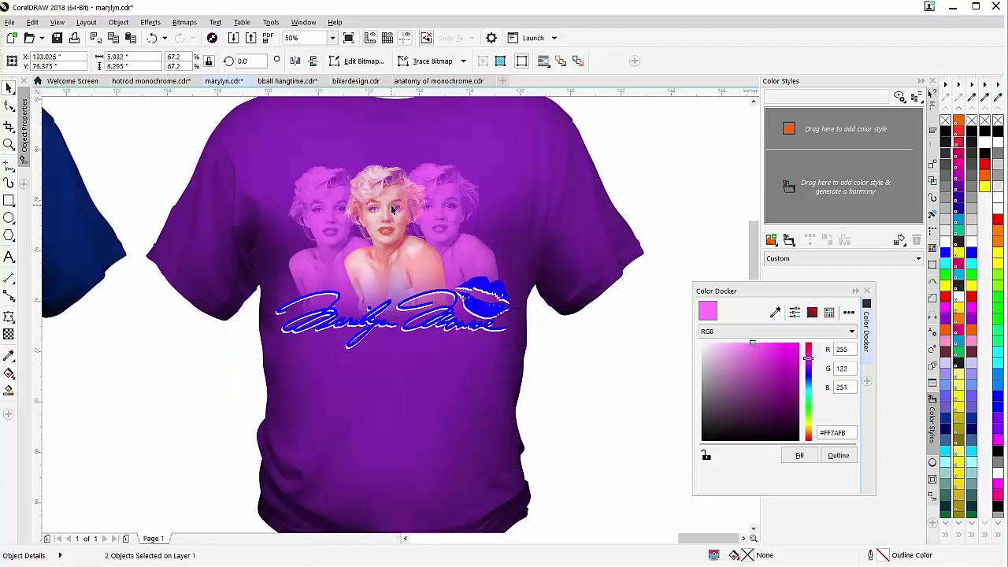
{"action": "left_click_drag", "start_coordinate": [392, 209], "coordinate": [396, 210]}
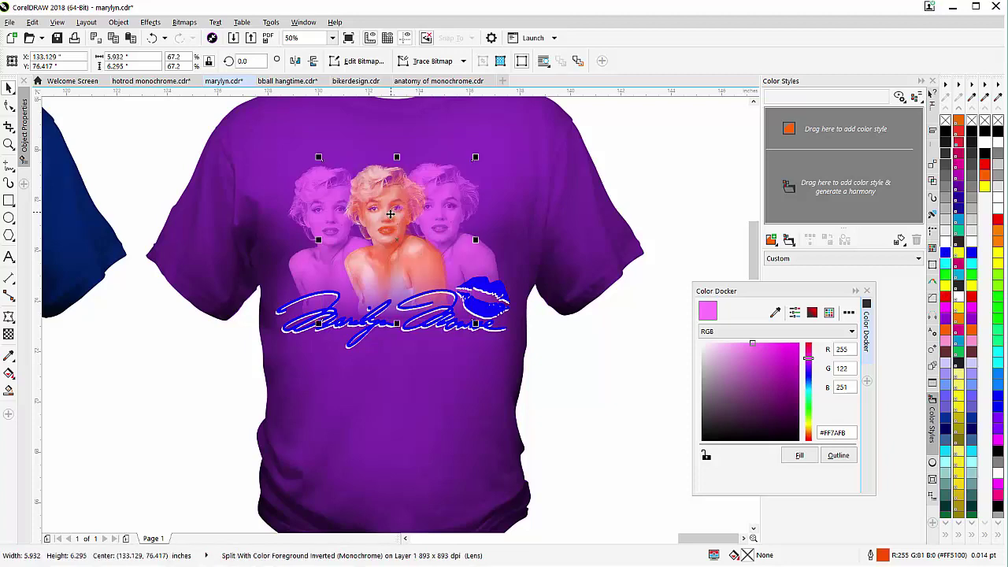
{"action": "scroll", "coordinate": [395, 315], "scroll_direction": "up", "scroll_amount": 1}
{"action": "left_click_drag", "start_coordinate": [395, 315], "coordinate": [396, 320]}
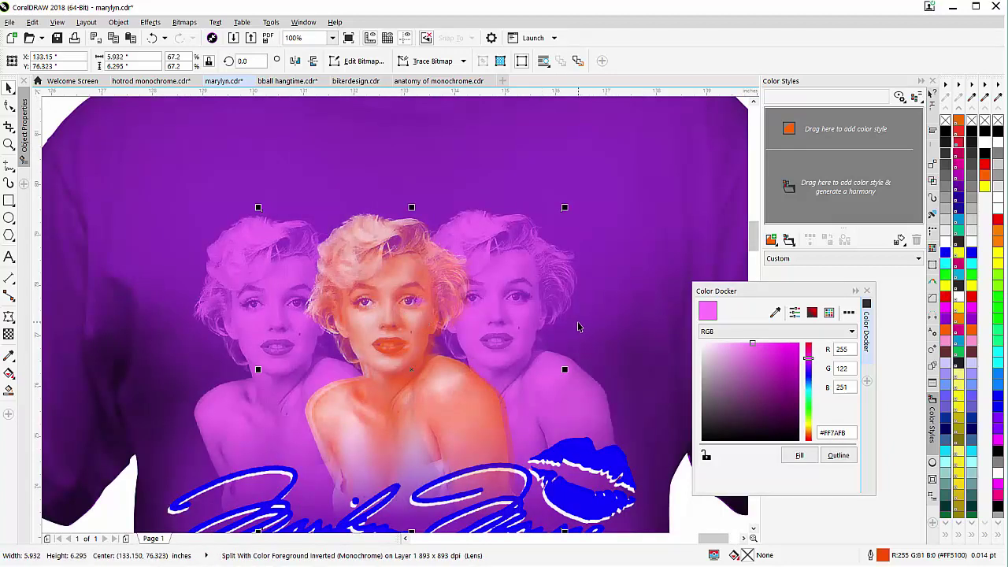
Try shifting another copy of the orange layer slightly left over the center portrait, and undo it.
{"action": "left_click_drag", "start_coordinate": [358, 329], "coordinate": [337, 330]}
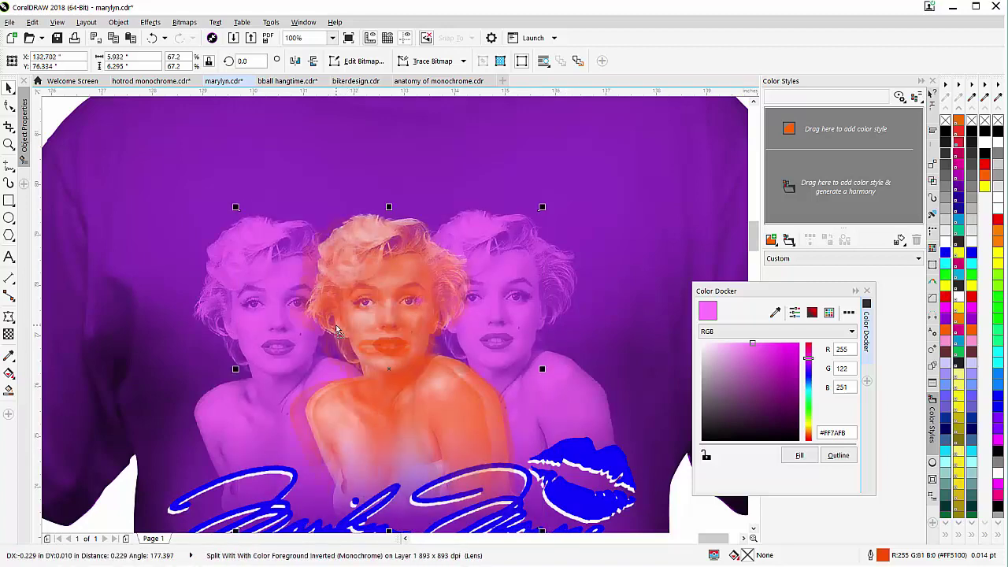
{"action": "key", "text": "ctrl+z"}
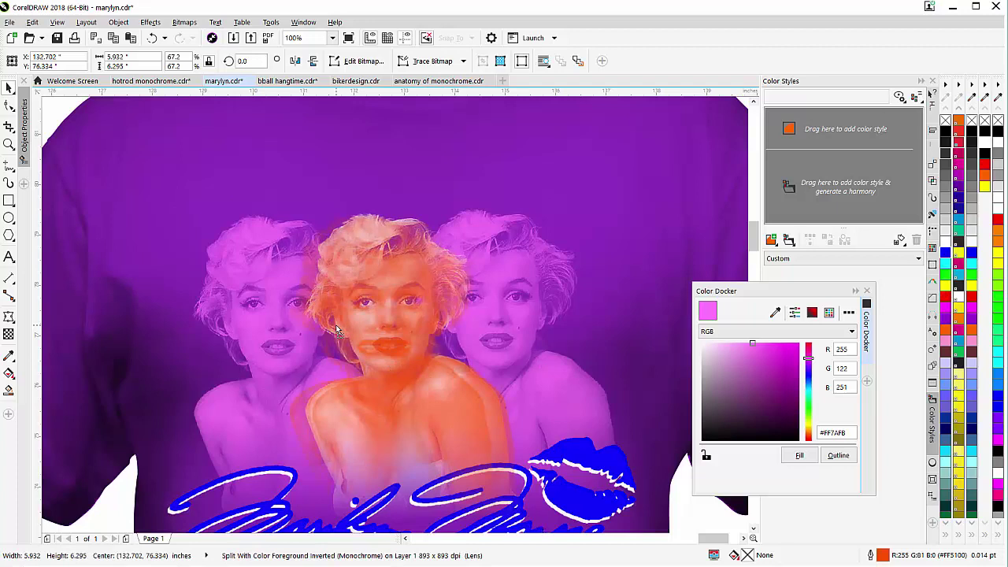
{"action": "key", "text": "ctrl+z"}
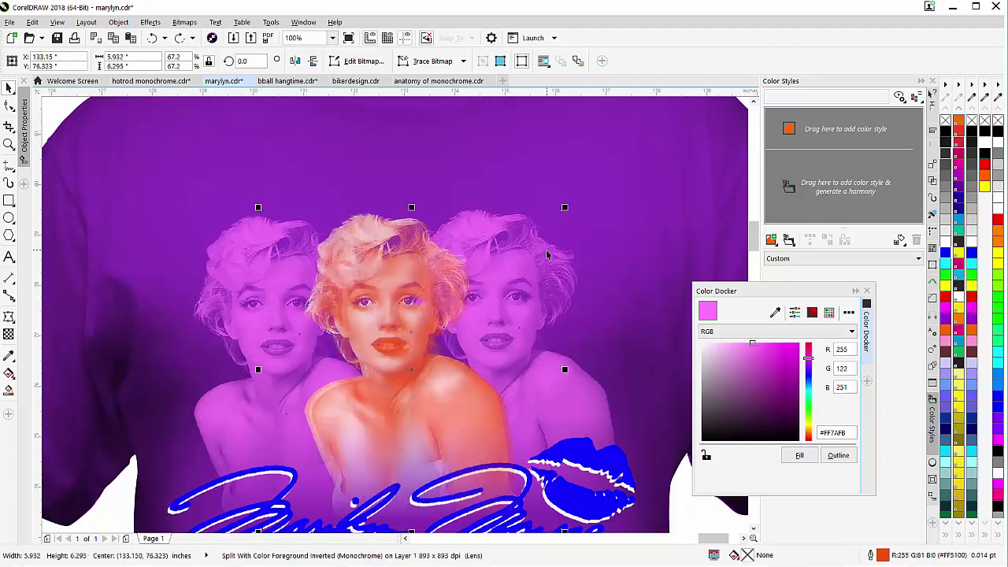
Overlay slightly offset duplicates on the two side portraits, outlined white on the right one and pale pink #FFC4FD on the left one.
{"action": "left_click", "coordinate": [601, 249]}
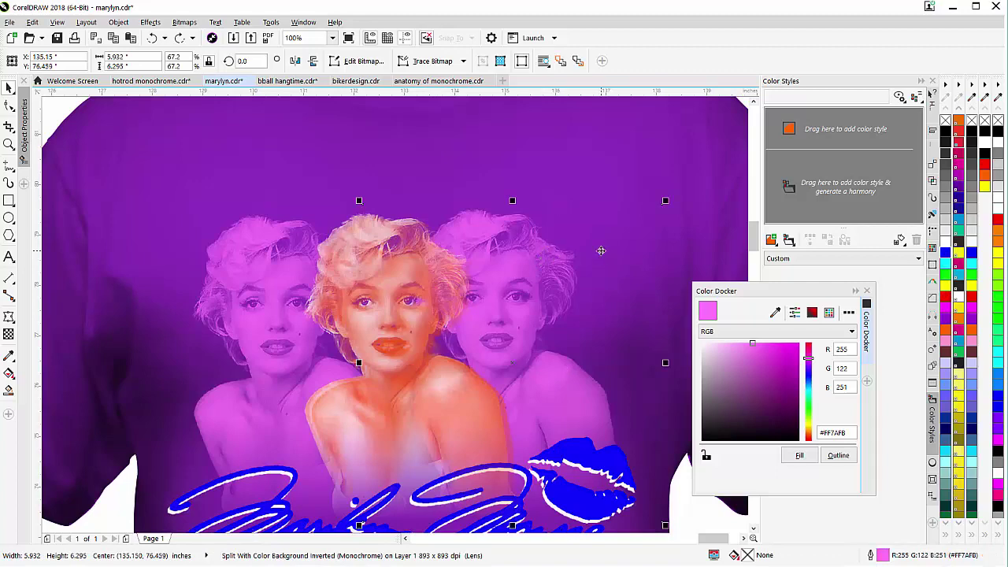
{"action": "left_click_drag", "start_coordinate": [601, 251], "coordinate": [606, 249]}
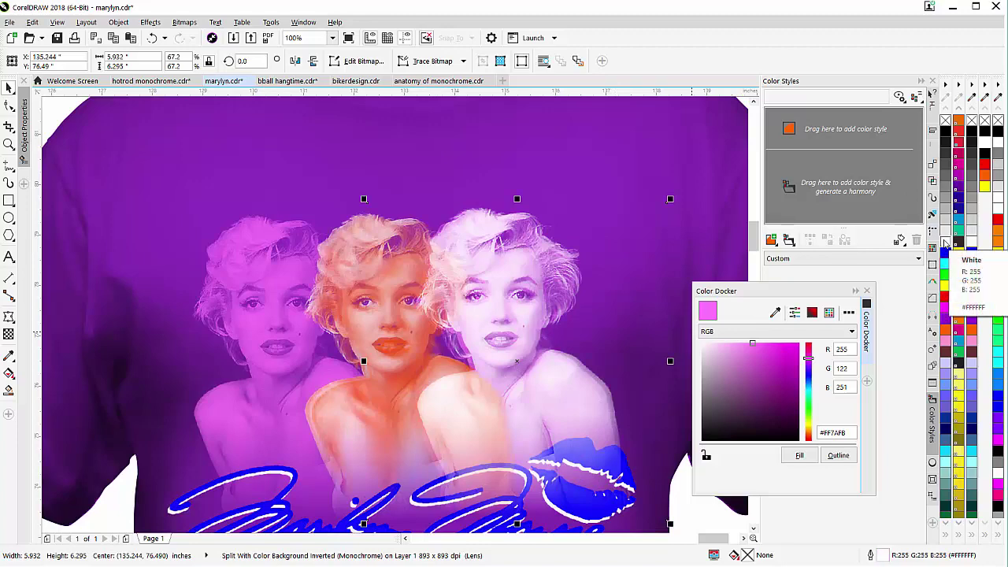
{"action": "left_click_drag", "start_coordinate": [438, 278], "coordinate": [205, 263]}
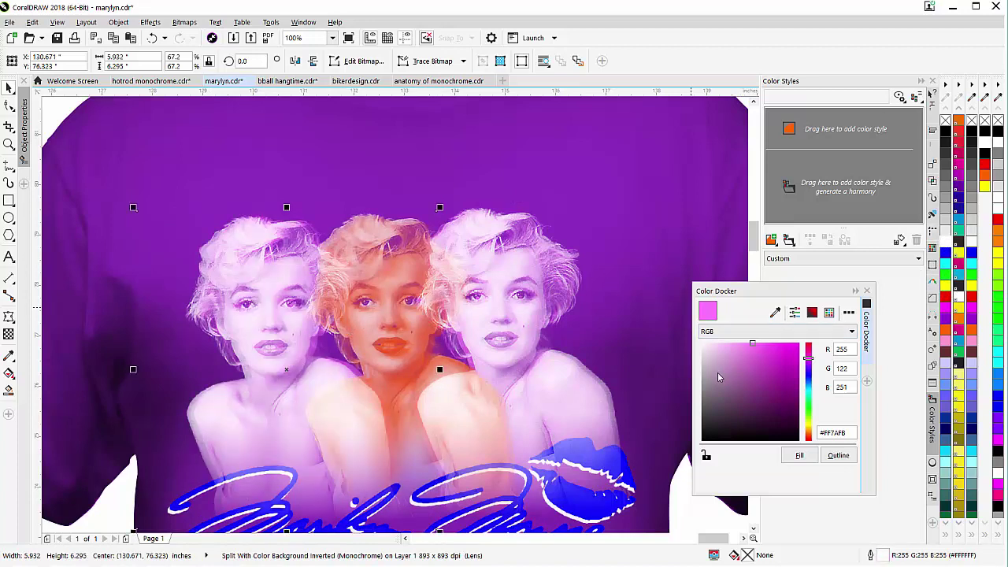
{"action": "left_click", "coordinate": [724, 343]}
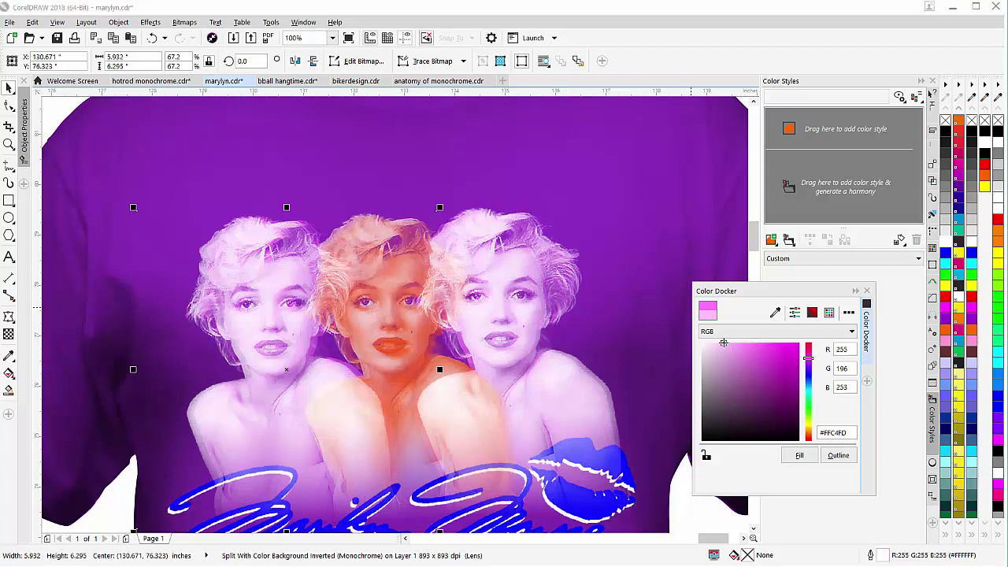
{"action": "left_click", "coordinate": [838, 456]}
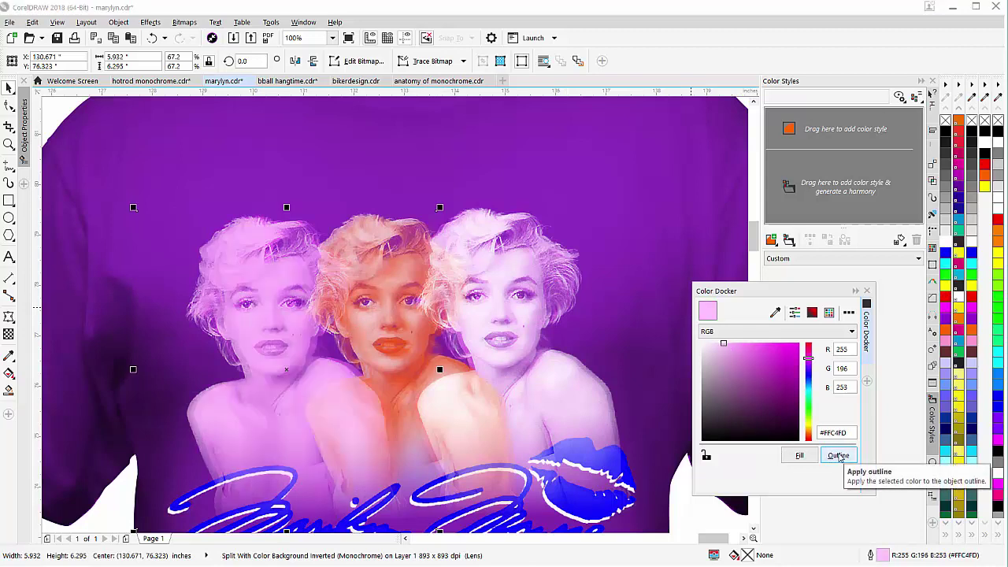
Recolor the outline of the left portrait on the purple shirt, trying purple #A846A5 before applying pale lavender #C8BDFF.
{"action": "left_click", "coordinate": [758, 376]}
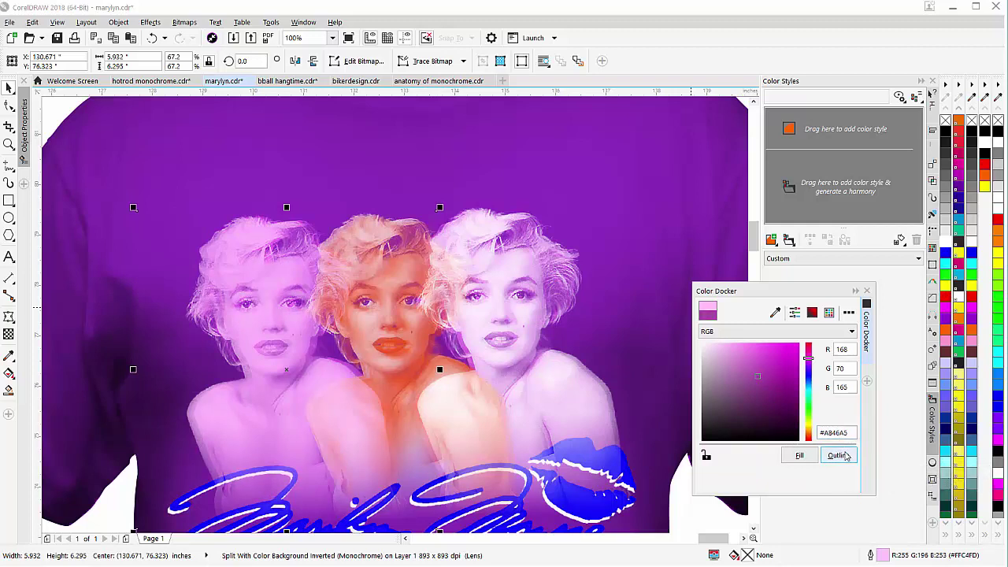
{"action": "left_click", "coordinate": [840, 456]}
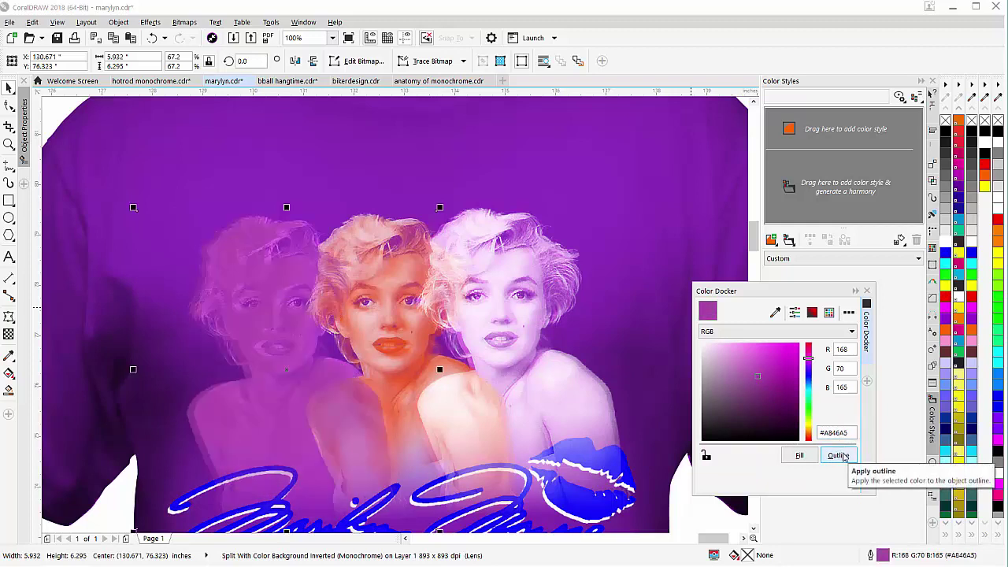
{"action": "left_click_drag", "start_coordinate": [748, 382], "coordinate": [725, 333]}
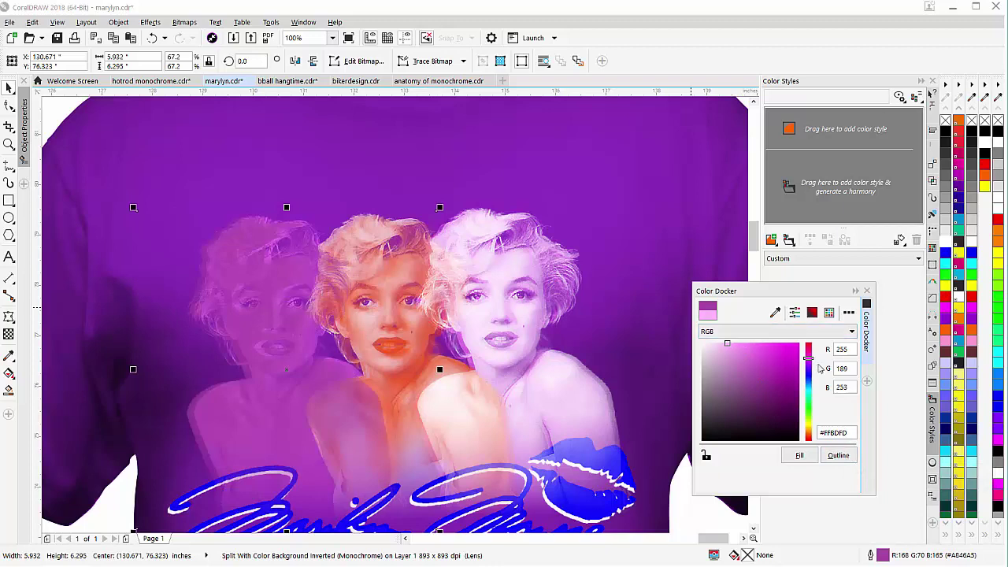
{"action": "left_click_drag", "start_coordinate": [811, 363], "coordinate": [809, 372]}
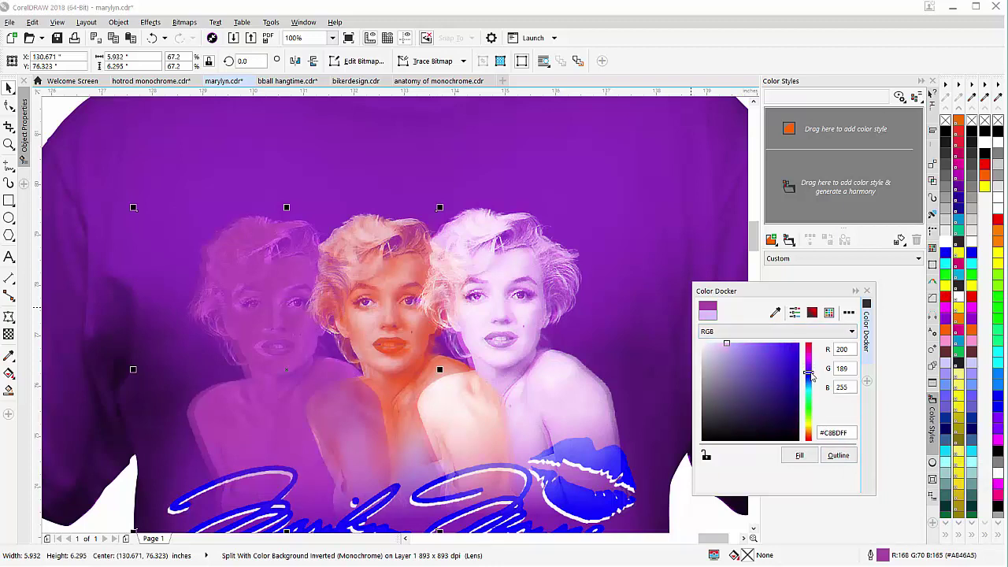
{"action": "left_click", "coordinate": [838, 455]}
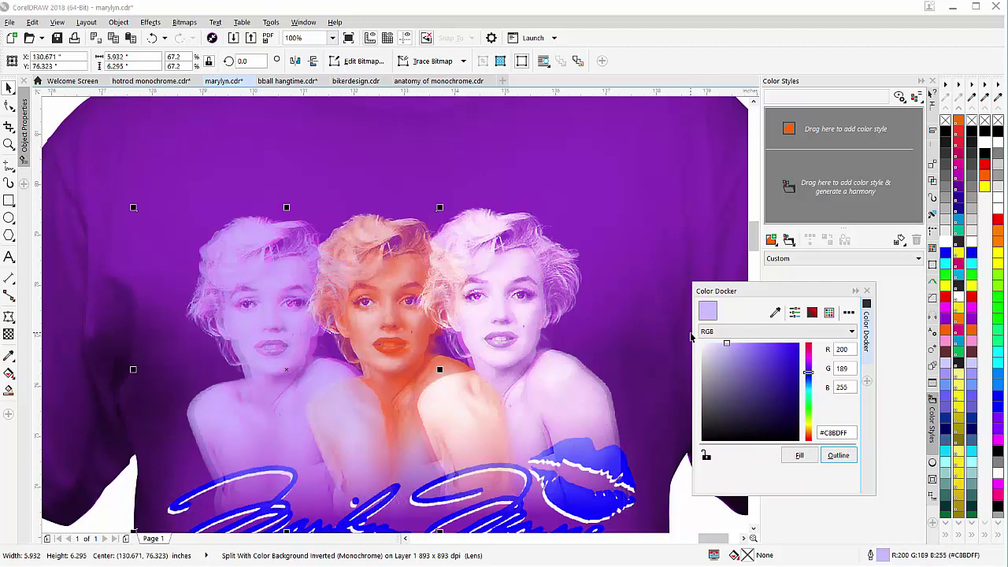
Review the finished blue and purple Marilyn Monroe shirts among the other designs, ending at the Duotone With Color Feature title graphic.
{"action": "scroll", "coordinate": [350, 260], "scroll_direction": "down", "scroll_amount": 2}
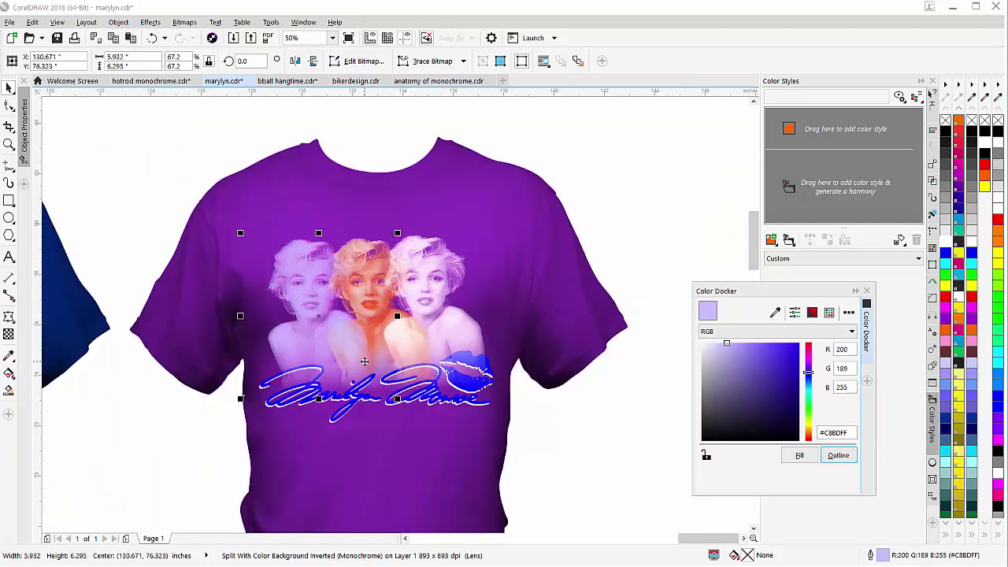
{"action": "scroll", "coordinate": [365, 361], "scroll_direction": "down", "scroll_amount": 1}
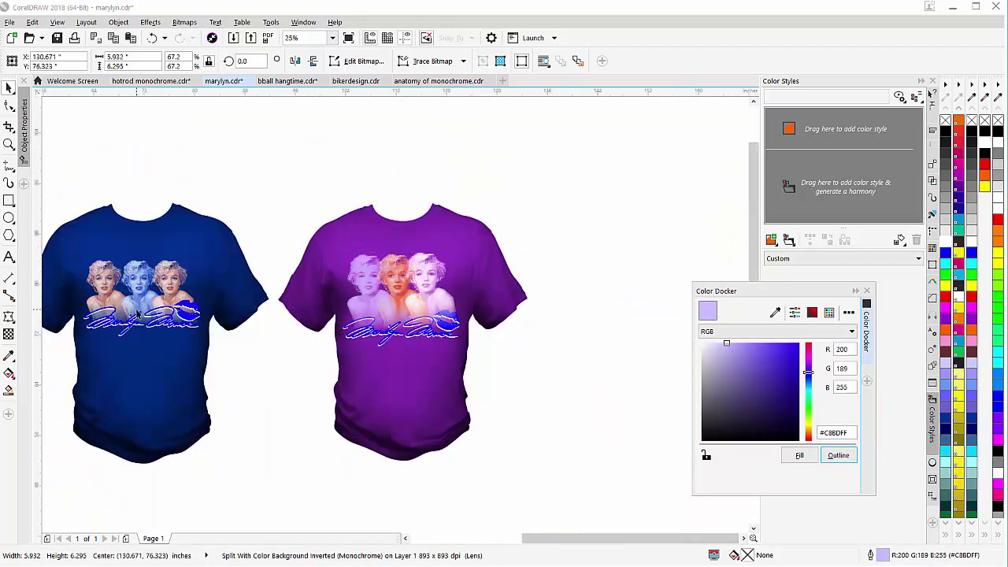
{"action": "scroll", "coordinate": [399, 323], "scroll_direction": "down", "scroll_amount": 1}
{"action": "scroll", "coordinate": [398, 321], "scroll_direction": "up", "scroll_amount": 1}
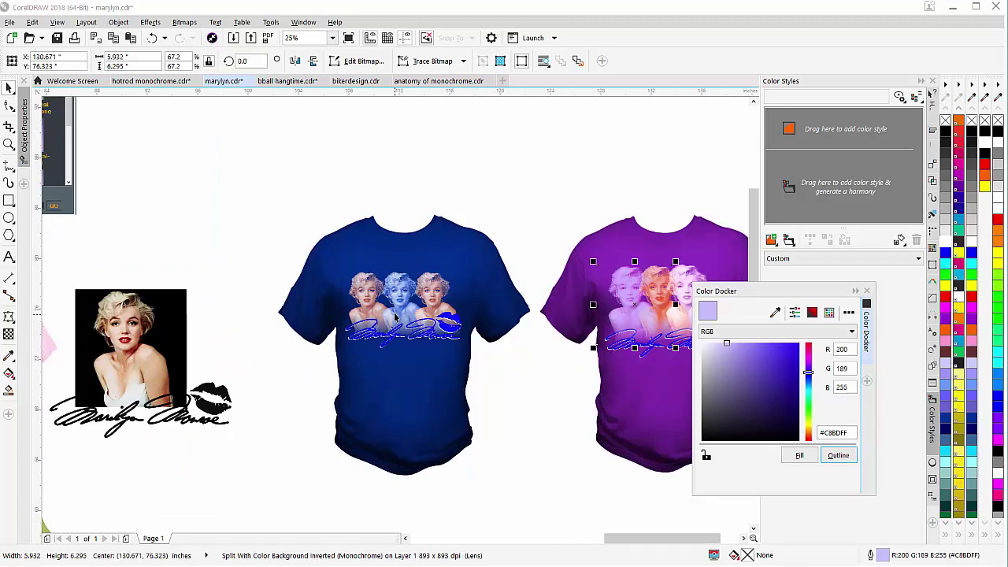
{"action": "scroll", "coordinate": [286, 366], "scroll_direction": "down", "scroll_amount": 1}
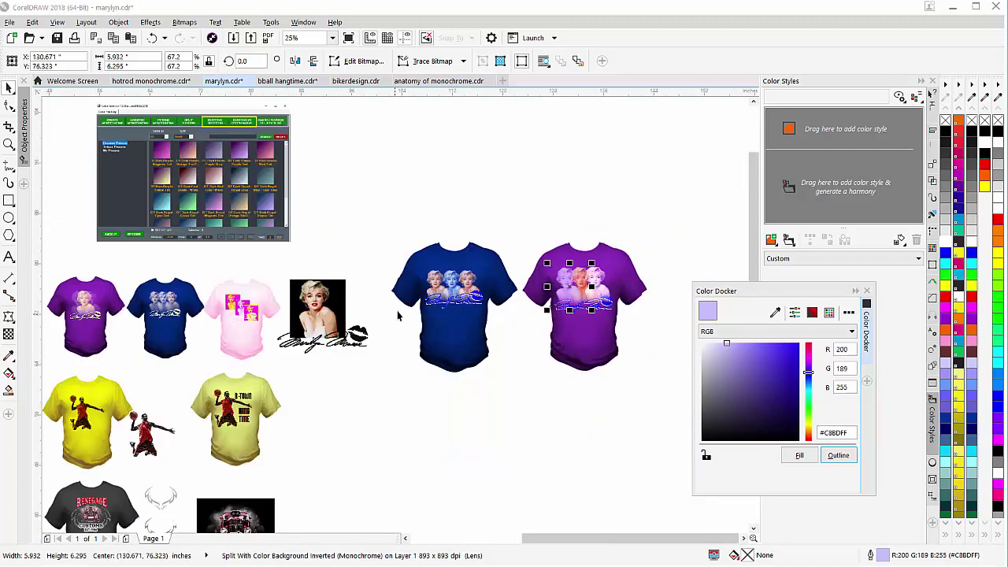
{"action": "scroll", "coordinate": [208, 151], "scroll_direction": "up", "scroll_amount": 1}
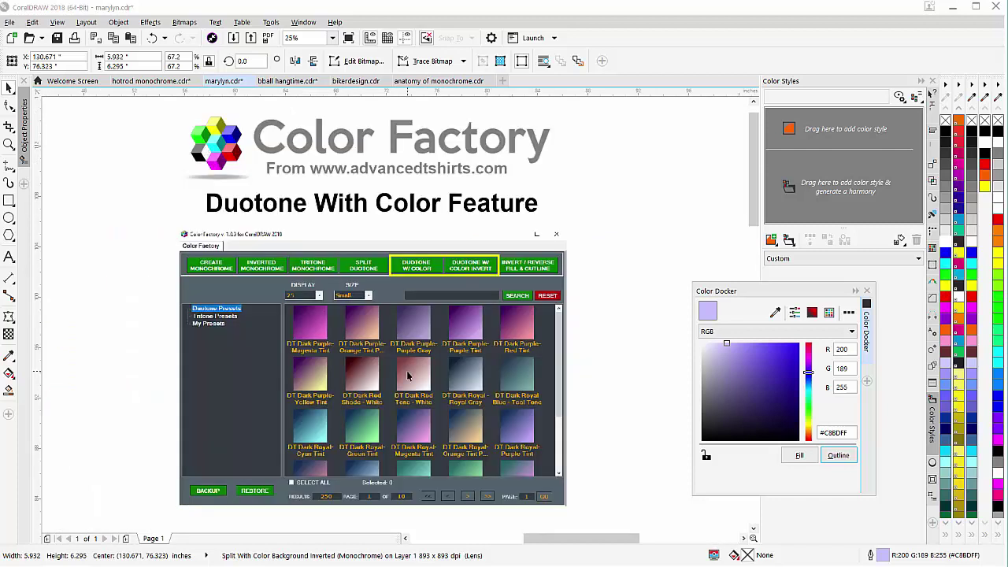